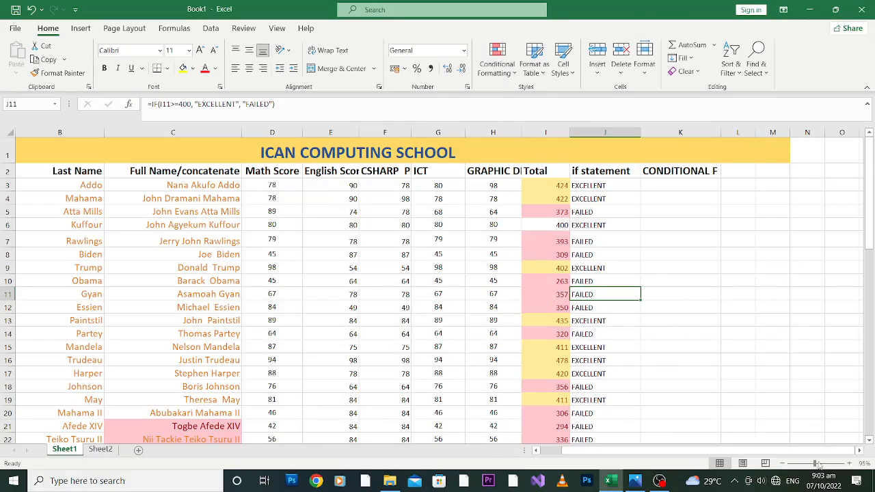
Step: Examine the school score sheet across its name and score columns and down to the last student row
left_click_drag(814, 463, 820, 463)
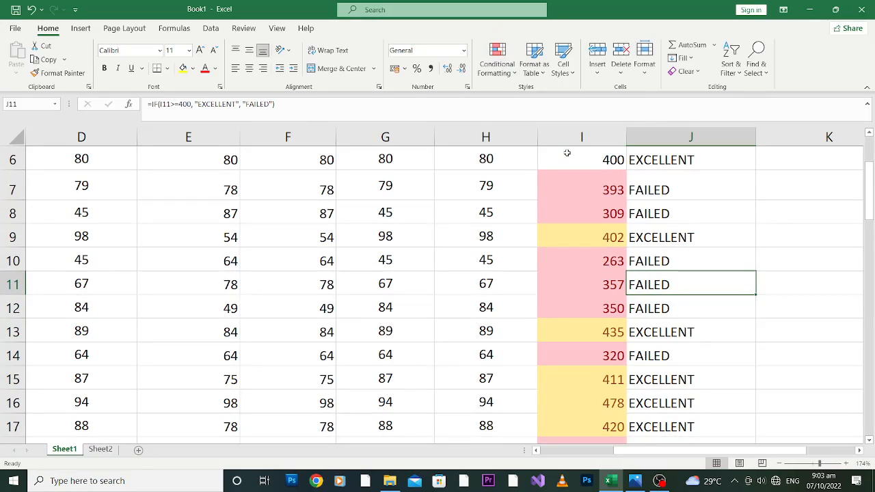
left_click_drag(871, 198, 871, 184)
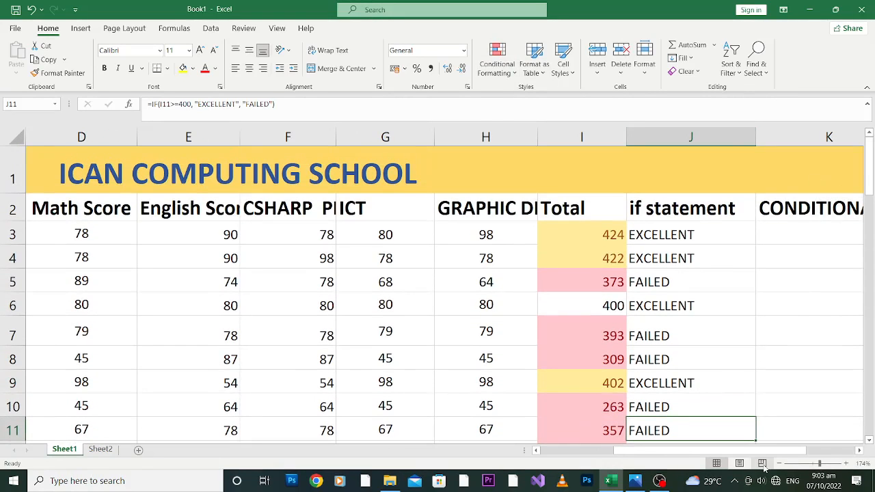
left_click_drag(769, 450, 818, 465)
left_click_drag(862, 217, 863, 209)
left_click_drag(672, 453, 601, 453)
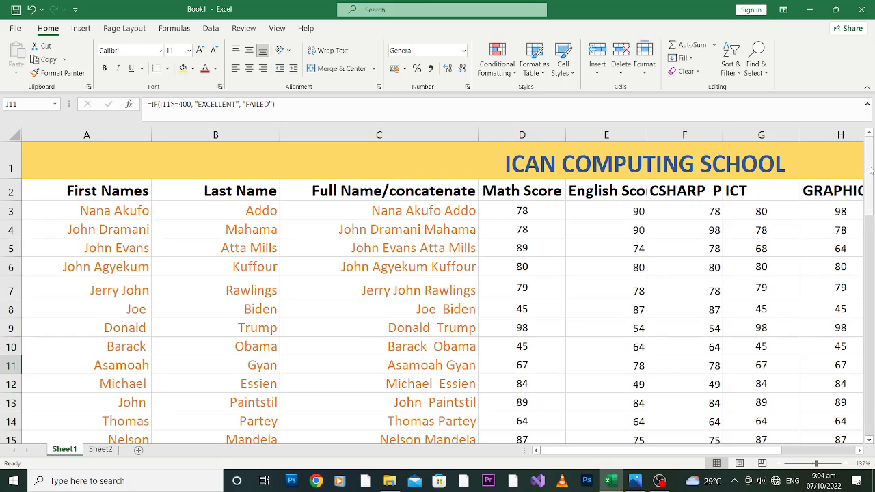
left_click_drag(871, 169, 872, 417)
scroll(74, 377, "up", 5)
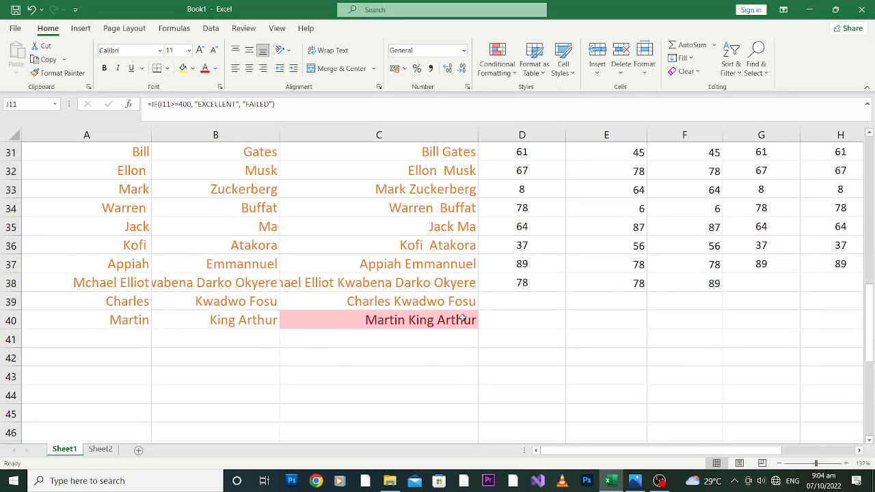
left_click_drag(872, 311, 845, 147)
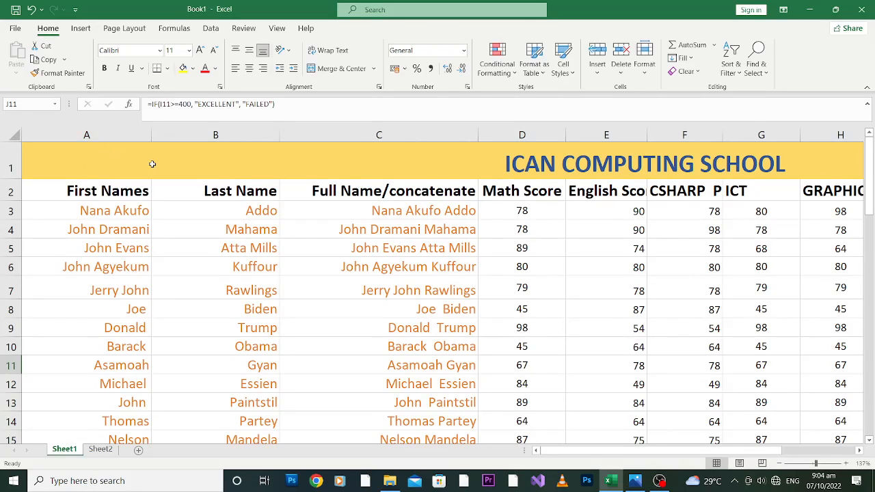
Step: Insert a blank row 3 above the first student record, directly below the column headings
left_click(7, 211)
right_click(7, 211)
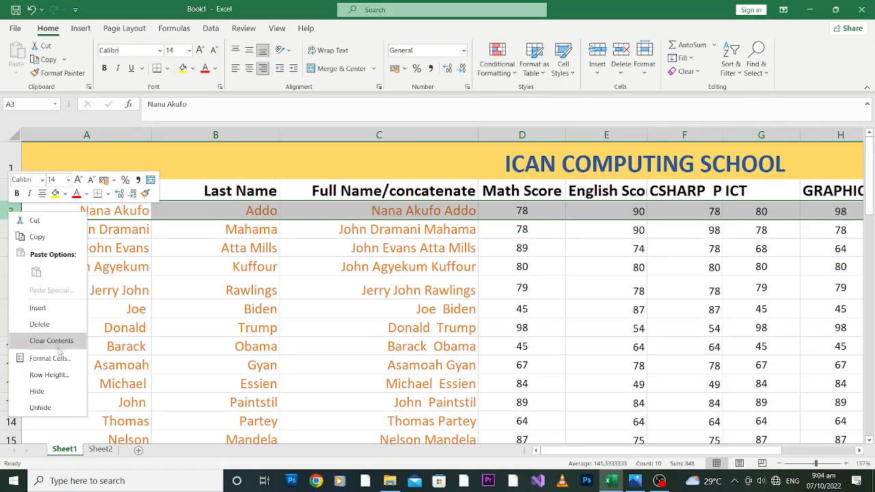
left_click(54, 311)
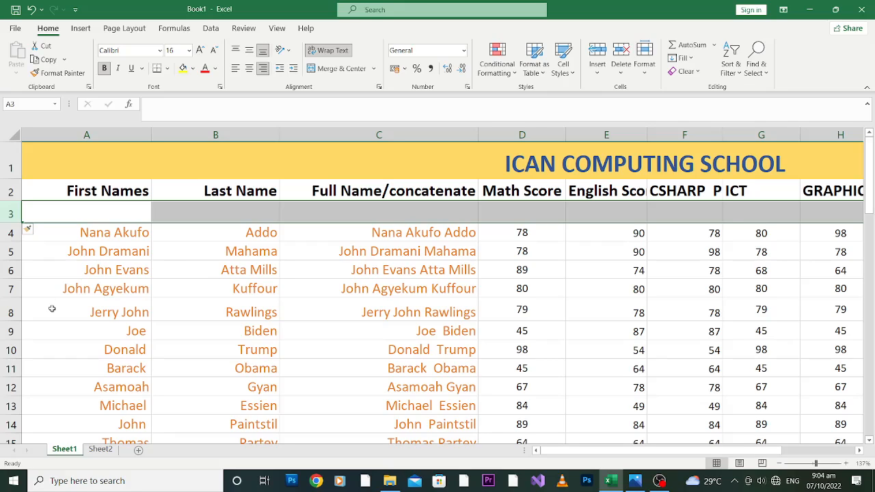
Step: Enter the new student's first name in A3 and last name in B3
left_click(98, 212)
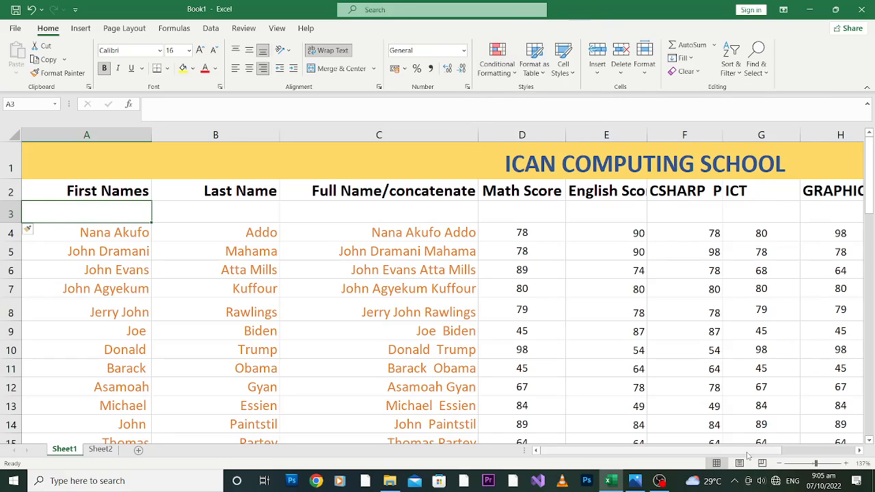
left_click_drag(752, 452, 806, 454)
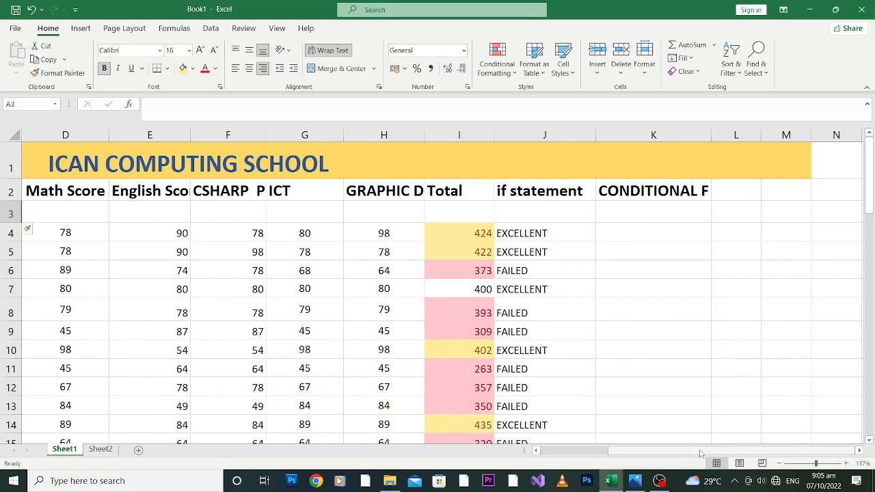
left_click_drag(704, 455, 600, 451)
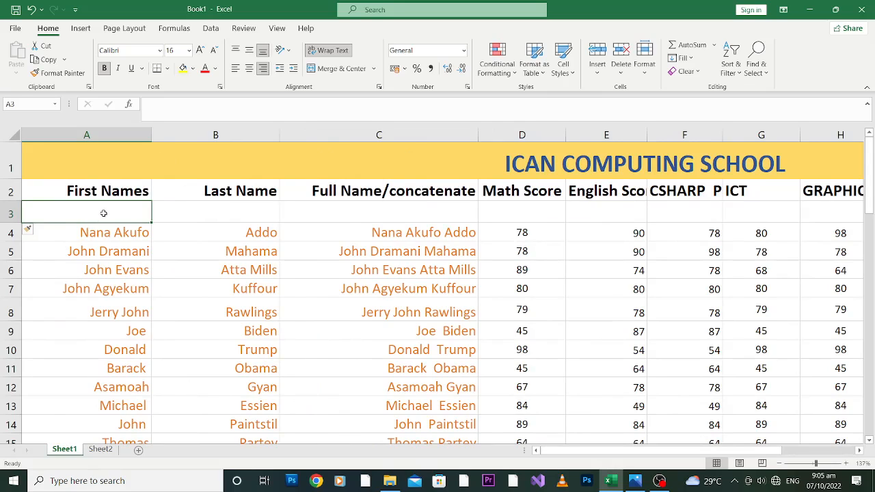
type("Patri")
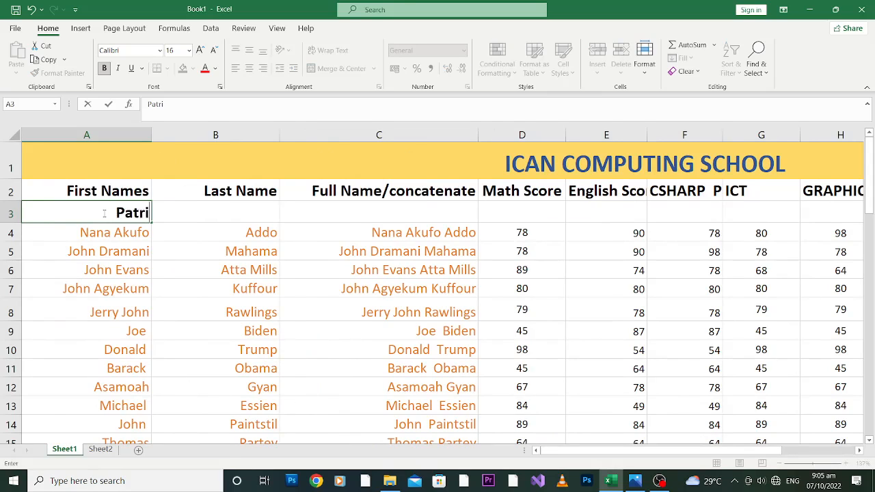
type("cia")
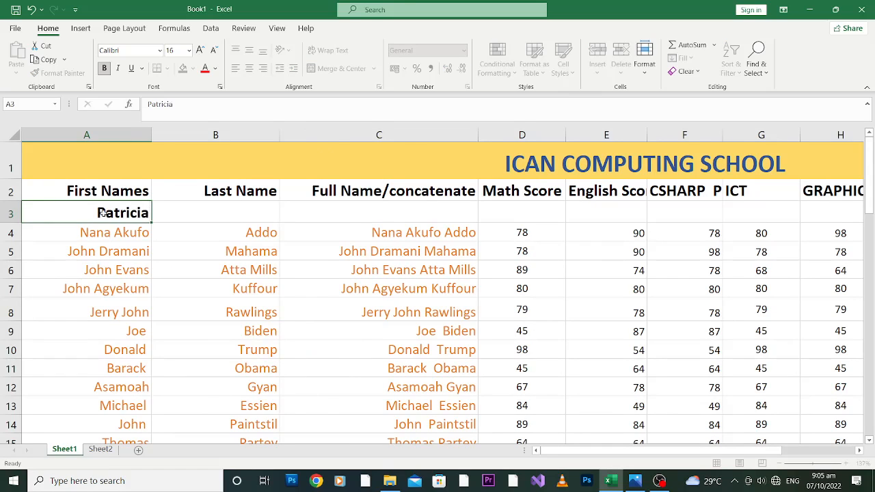
key("Tab")
type("Ob-")
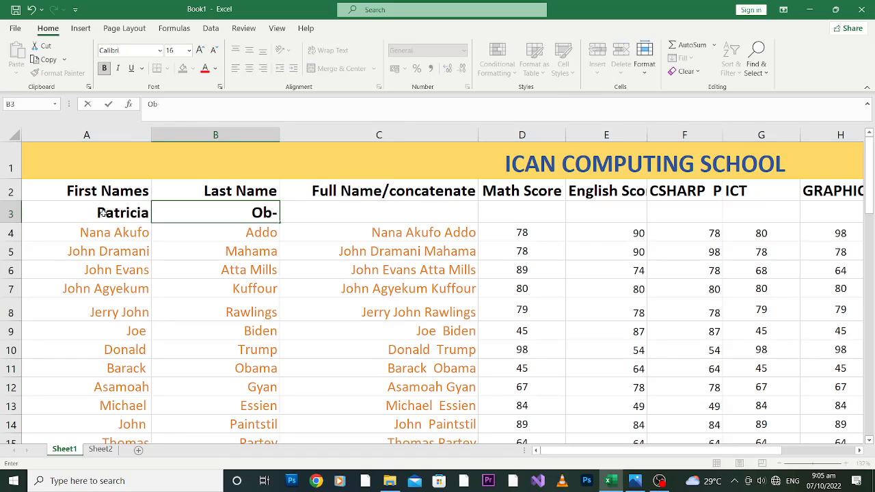
key("BackSpace")
type("o-Nai")
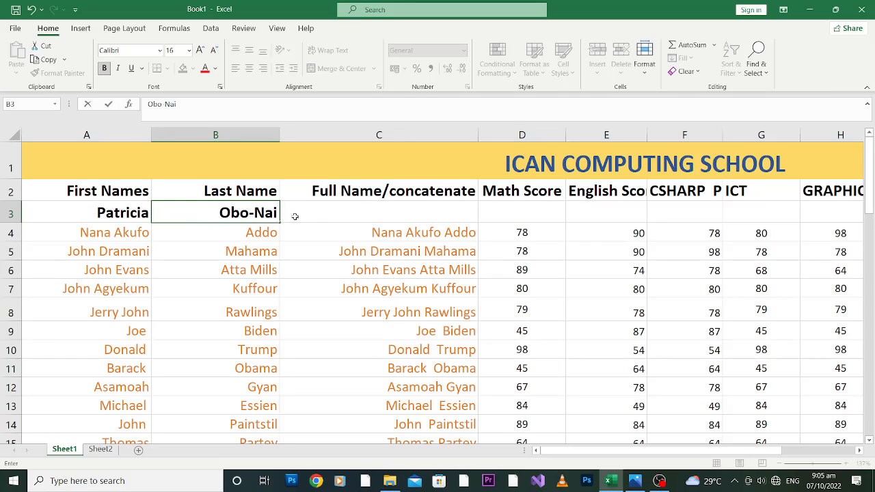
left_click(114, 211)
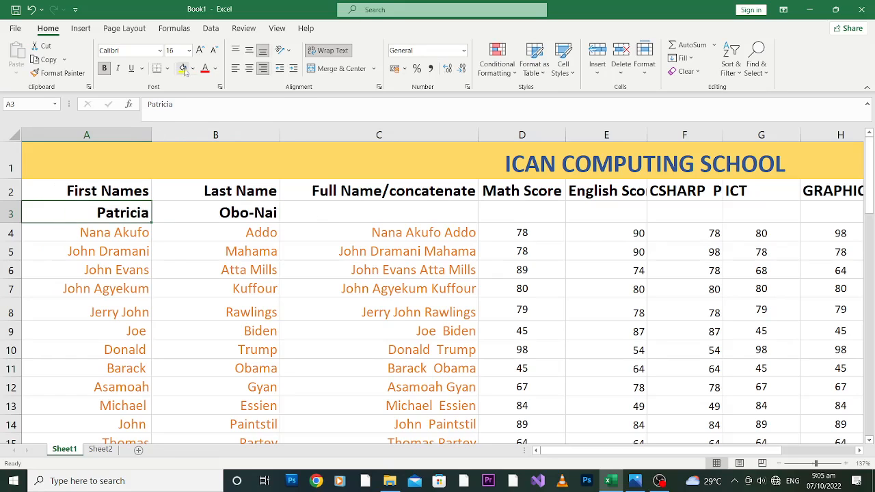
Step: Set the font colour of row 3 to red and remove its bold formatting
left_click(8, 214)
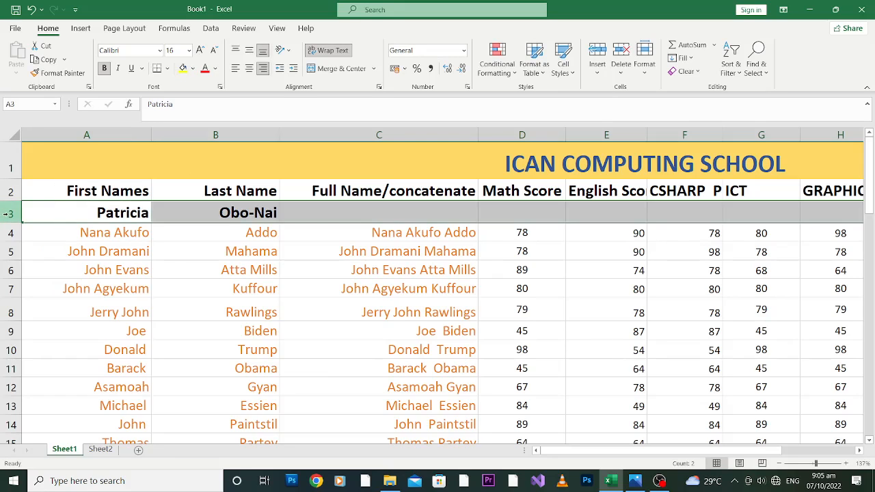
left_click(205, 69)
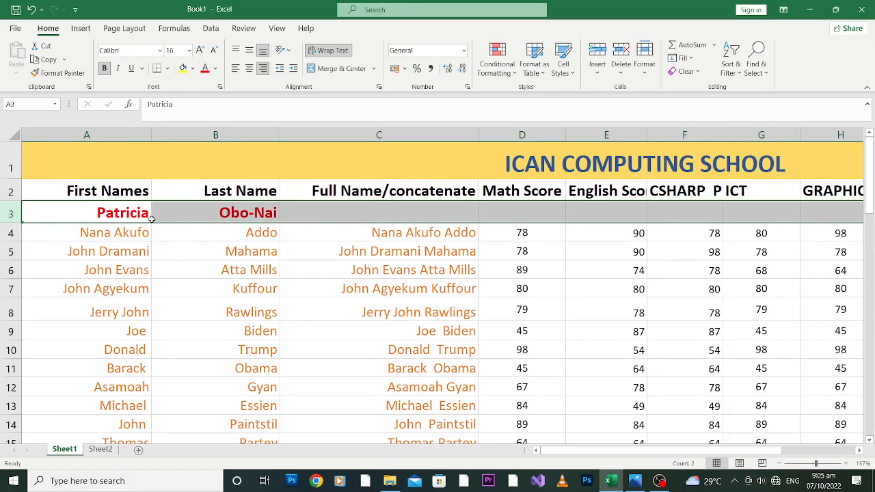
left_click(185, 215)
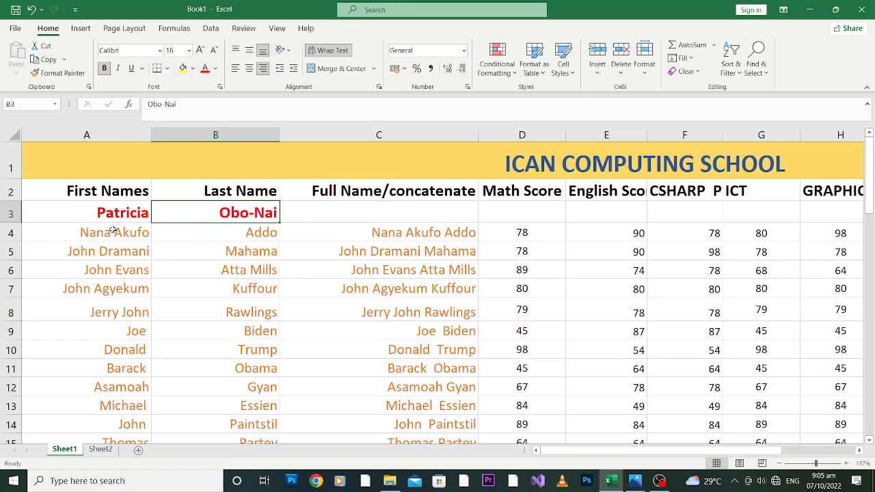
left_click(10, 214)
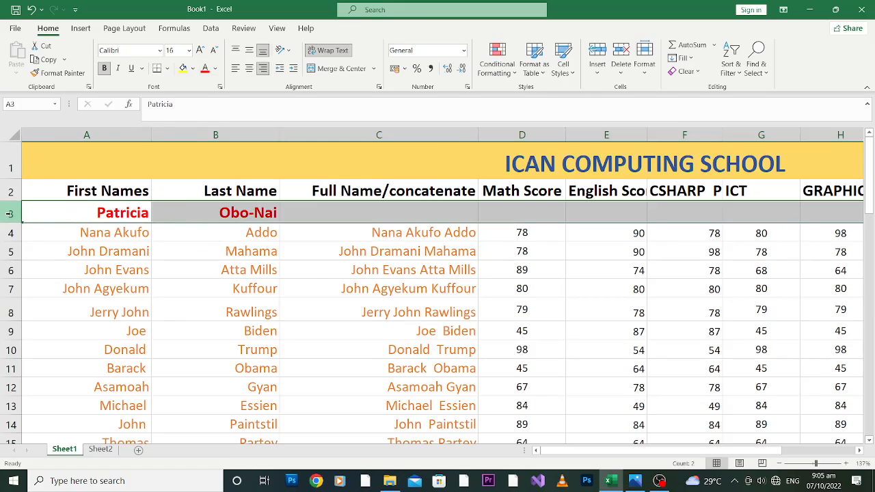
left_click(104, 68)
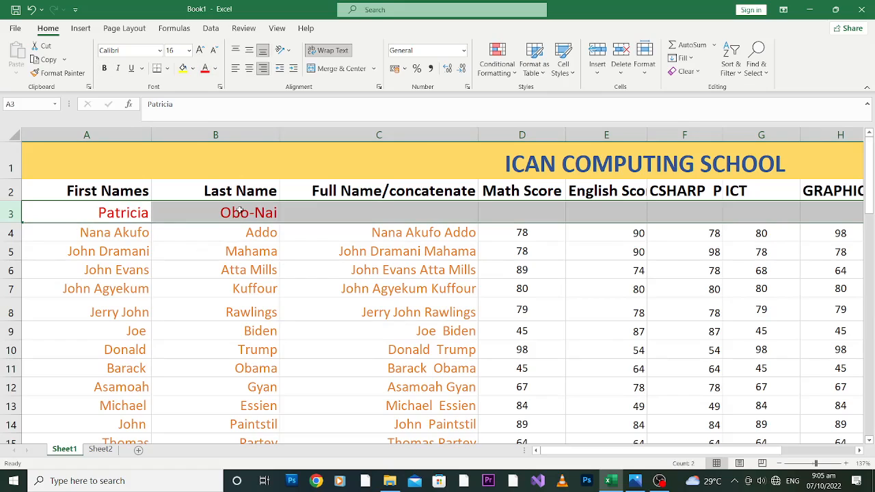
Step: Fill the CONCATENATE formula from C4 up into C3 to build the new student's full name
left_click(330, 218)
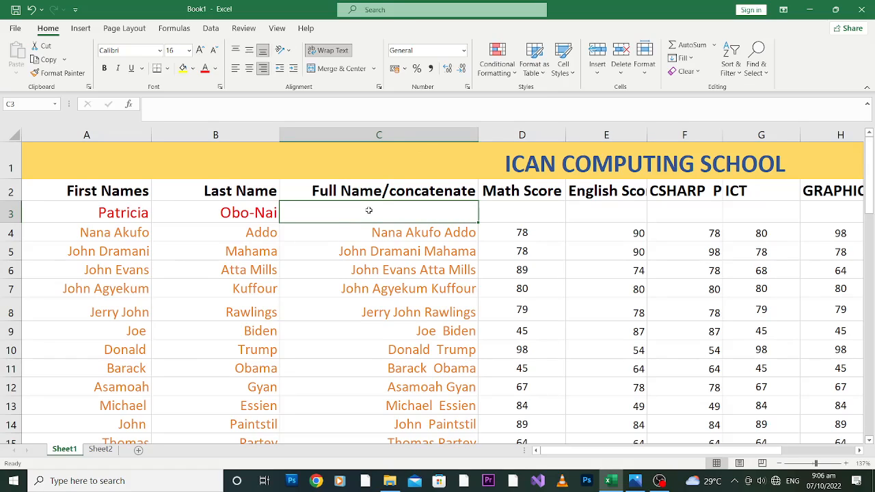
left_click(404, 228)
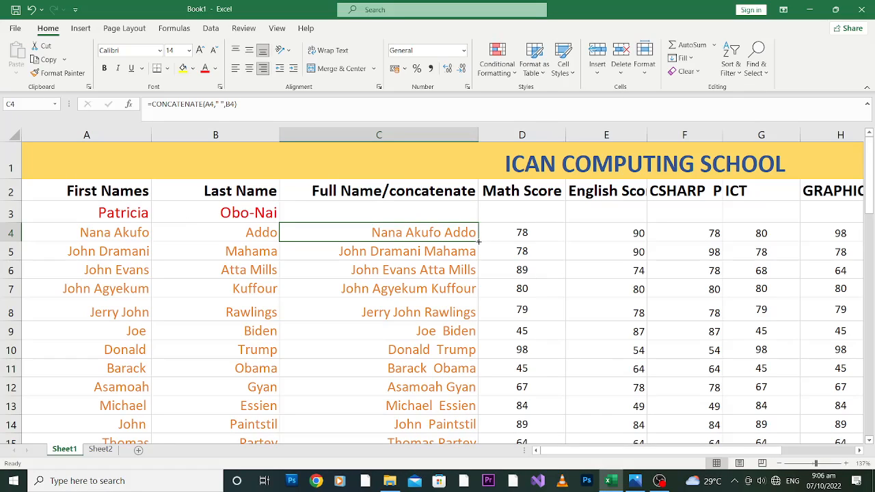
left_click_drag(480, 241, 476, 204)
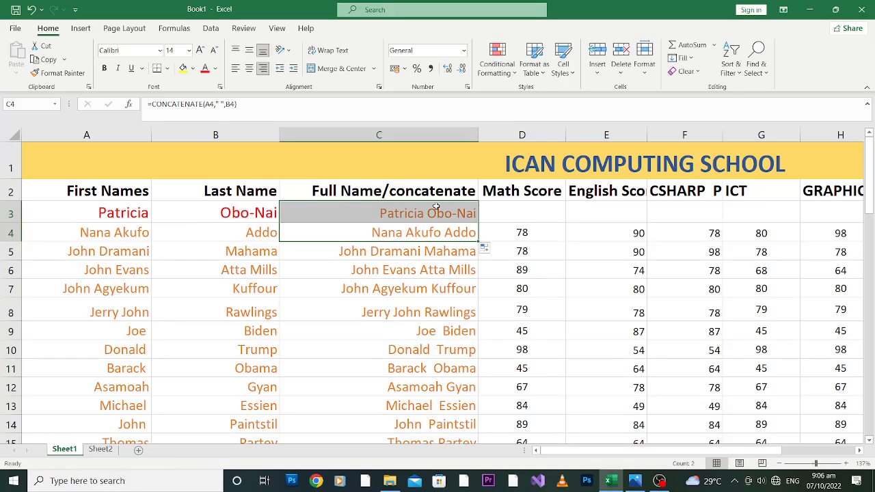
left_click(363, 212)
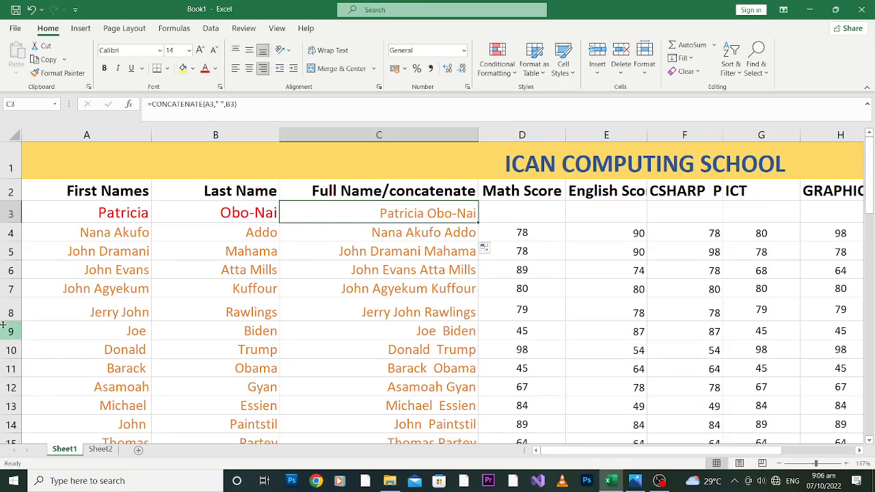
Step: Insert a blank row 7 in the student list, above the Kuffour record
right_click(10, 289)
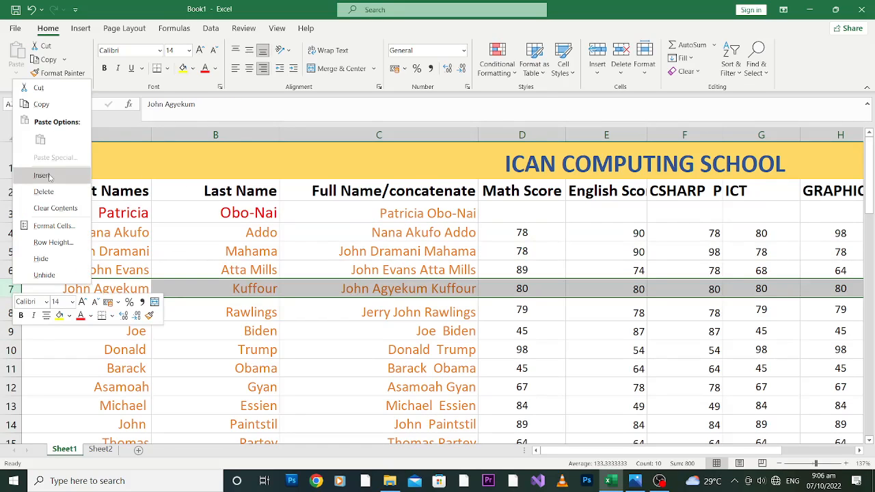
key("Escape")
key("ctrl+shift+plus")
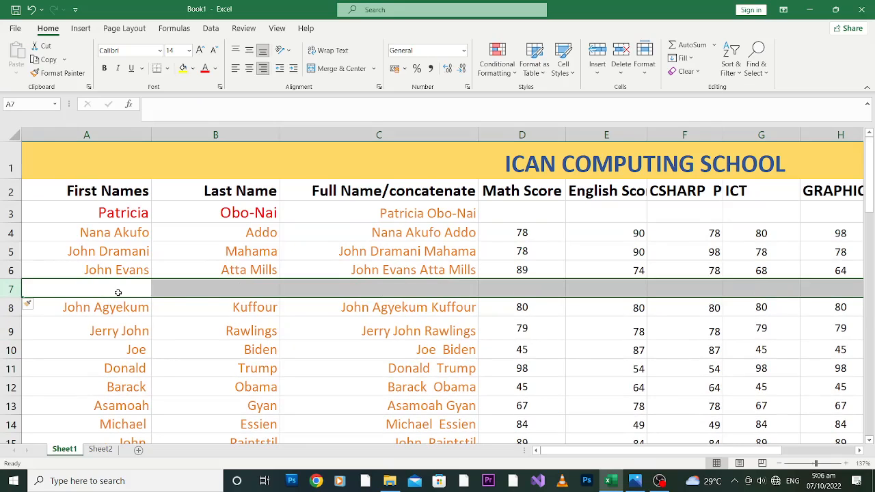
Step: Enter Oprah as the first name in A7 and Winfrey as the last name in B7
left_click(117, 293)
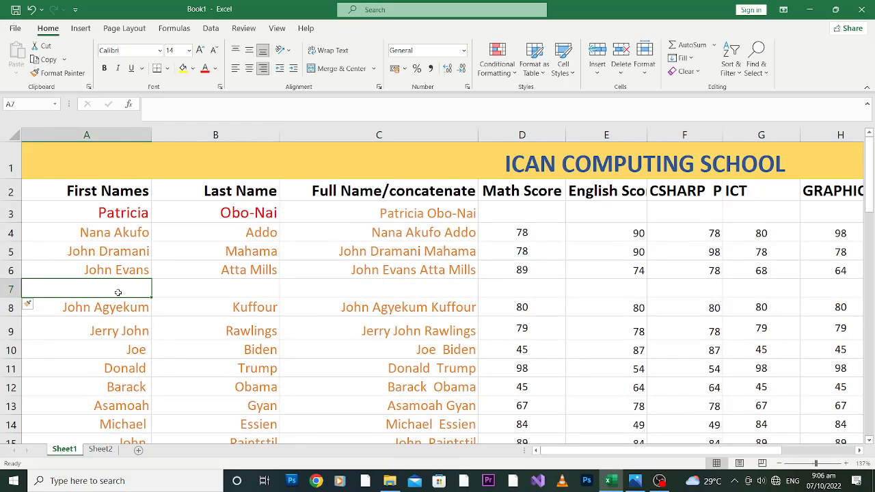
type("Op")
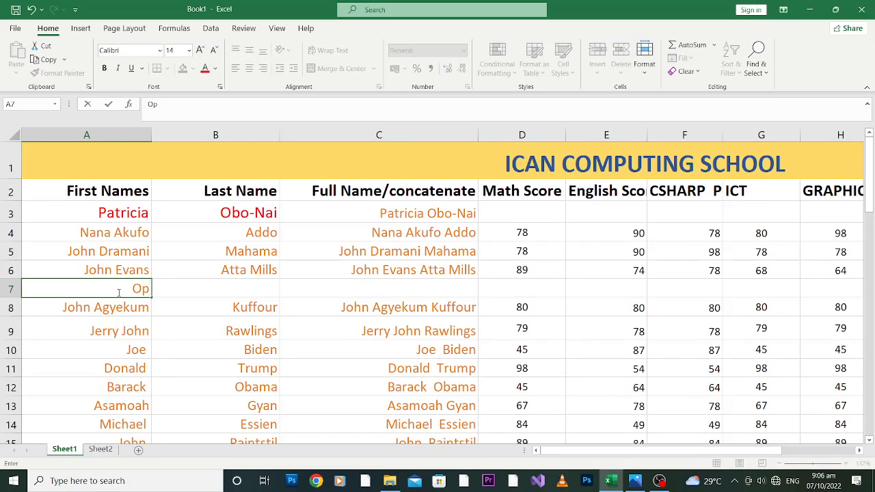
type("era")
key("BackSpace")
key("BackSpace")
key("BackSpace")
type("rah")
key("Tab")
type("Win")
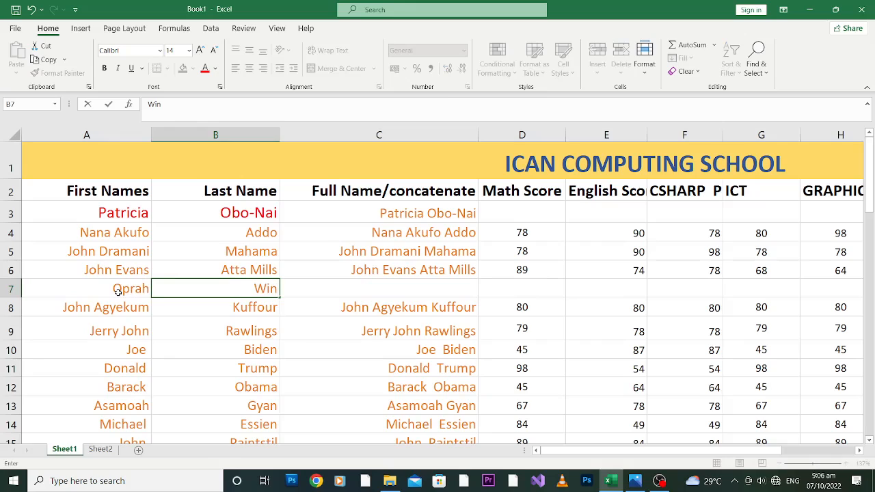
type("frey")
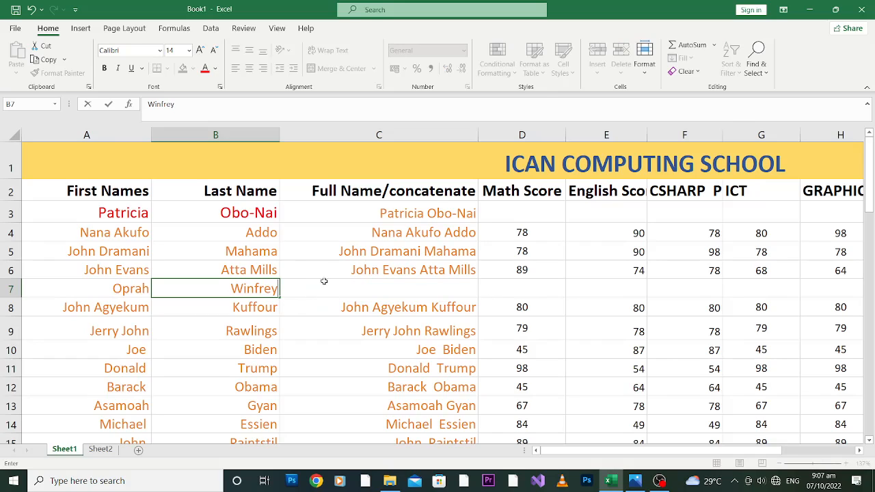
Step: Fill the CONCATENATE formula from C8 up into C7 to build the full name for row 7
left_click(353, 281)
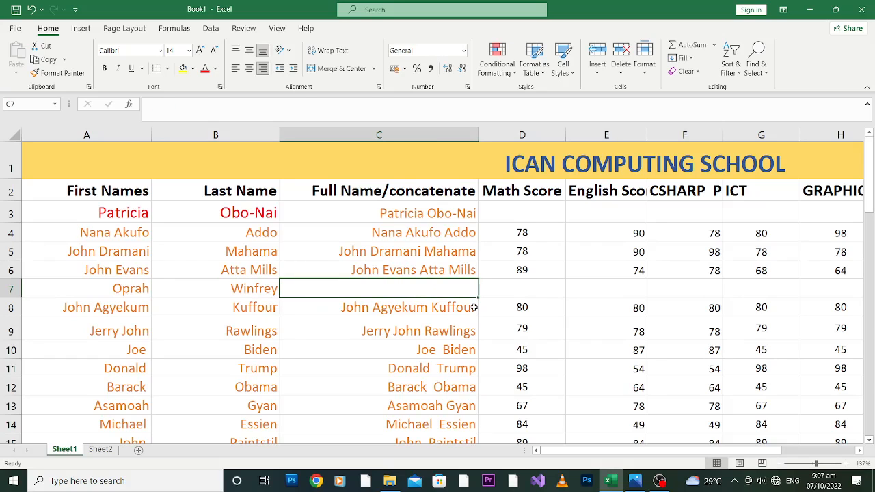
left_click(473, 309)
left_click_drag(479, 316, 475, 284)
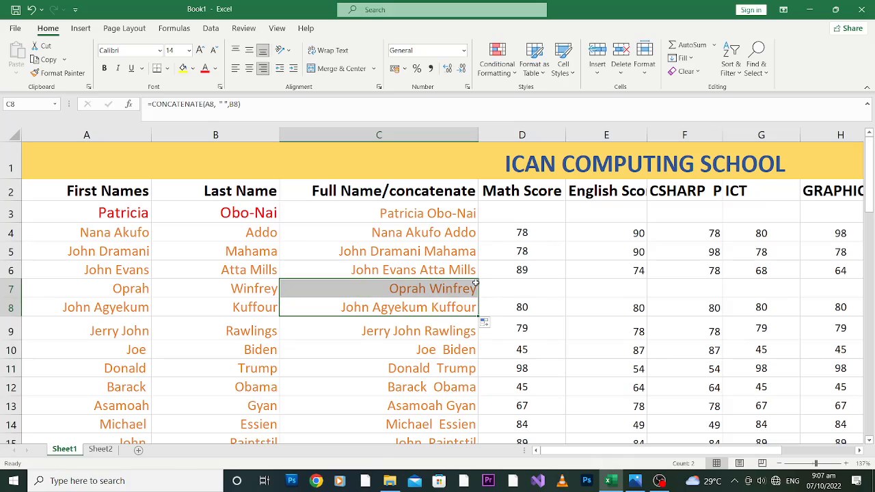
left_click(349, 290)
Step: Insert a blank row 9 in the student list, above the Rawlings record
left_click(10, 331)
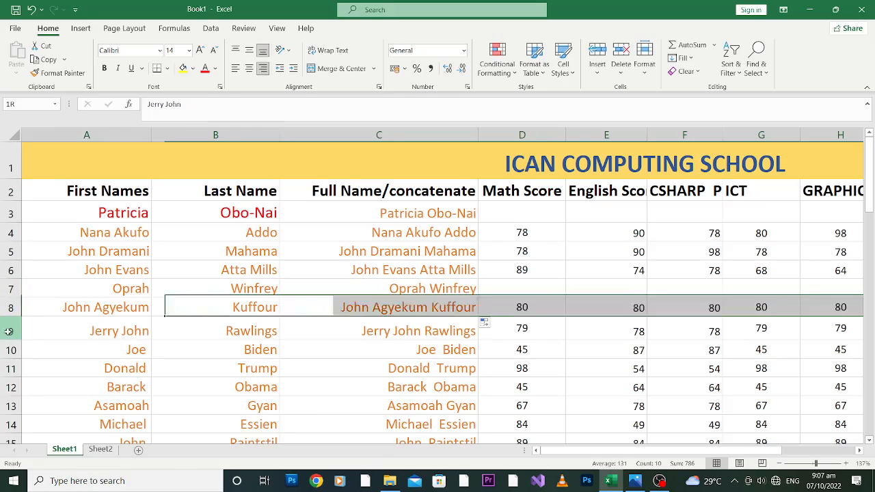
right_click(11, 335)
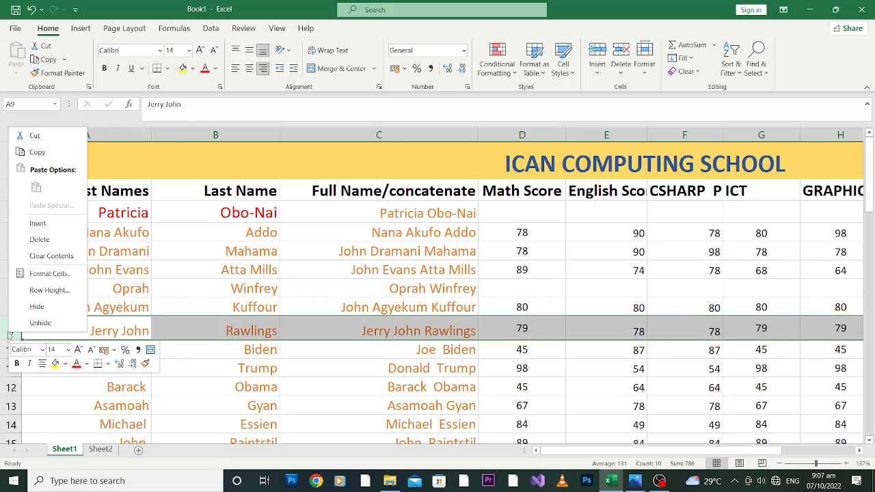
left_click(51, 222)
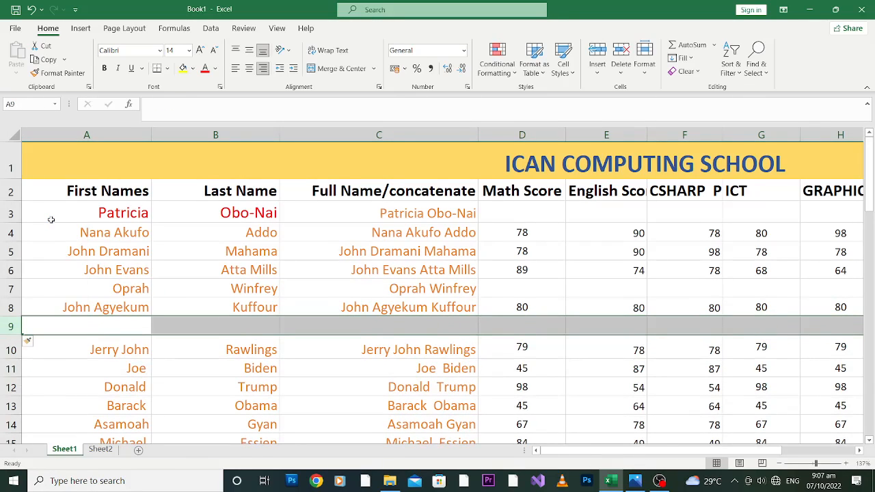
Step: Enter Angela as the first name in A9
type("ang")
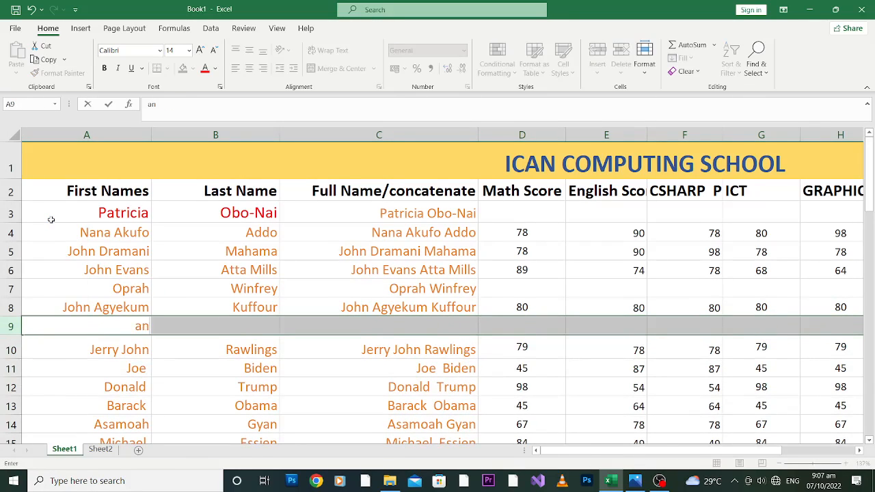
key("BackSpace")
key("BackSpace")
type("An")
key("BackSpace")
key("BackSpace")
key("BackSpace")
type("Angela Merke")
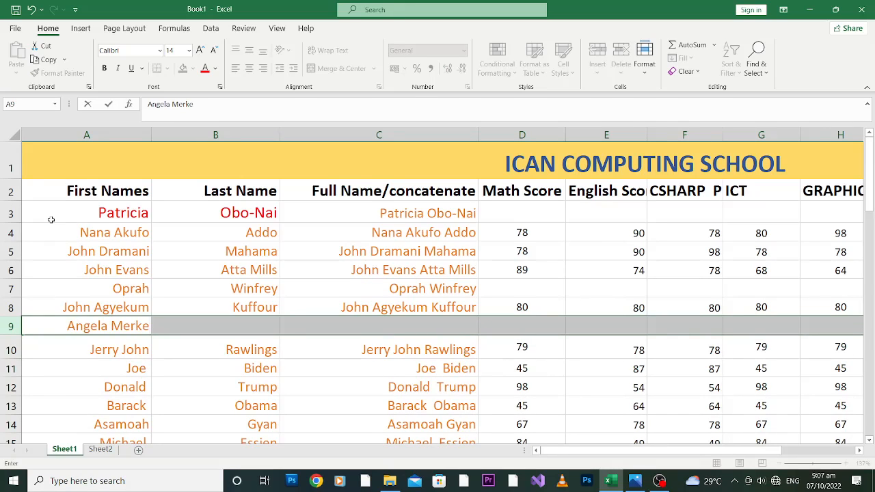
key("BackSpace")
key("BackSpace")
key("BackSpace")
key("BackSpace")
key("BackSpace")
key("BackSpace")
key("Tab")
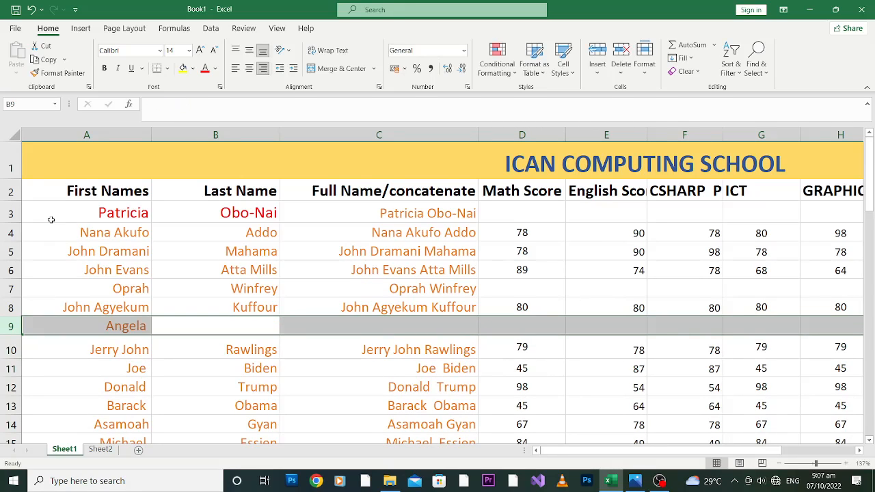
Step: Enter Merkel as the last name in B9
type("Mer")
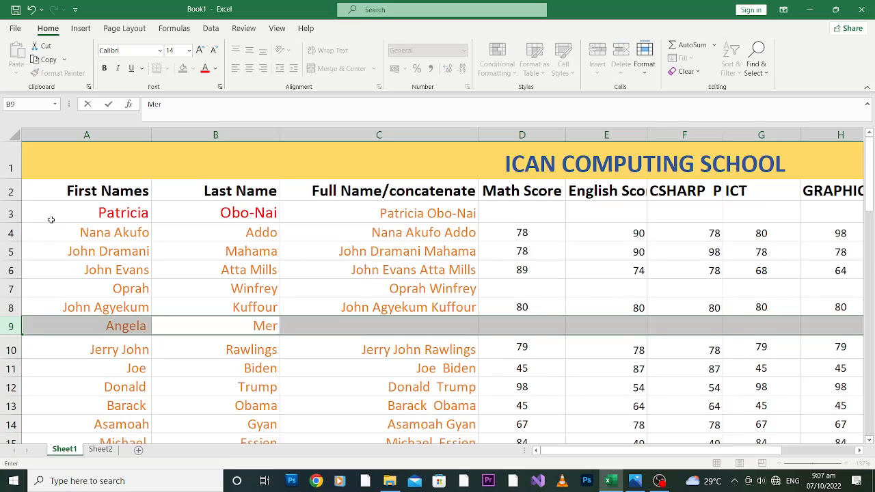
type("kel")
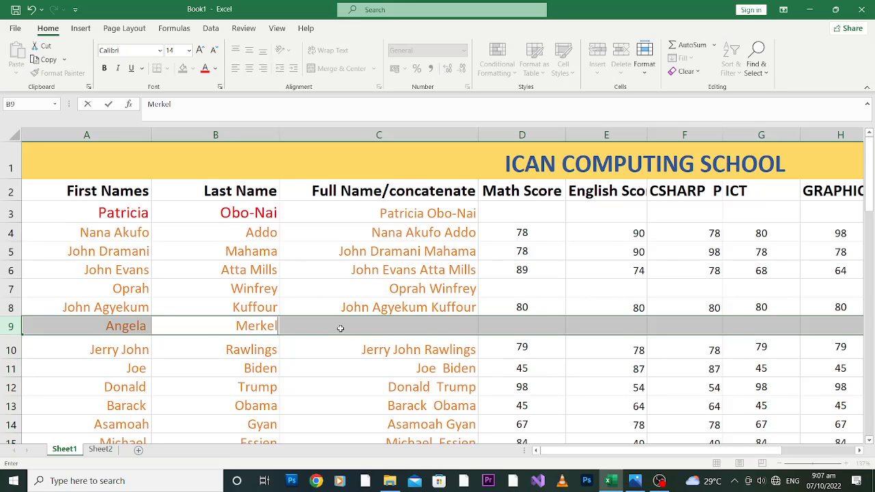
left_click(360, 328)
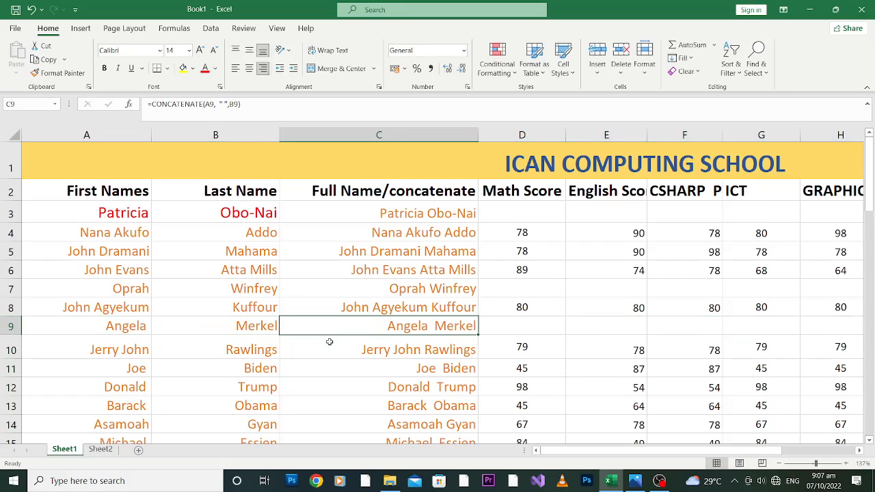
Step: Insert a blank row 11 in the student list, above the Biden record
left_click_drag(11, 369, 10, 369)
right_click(10, 369)
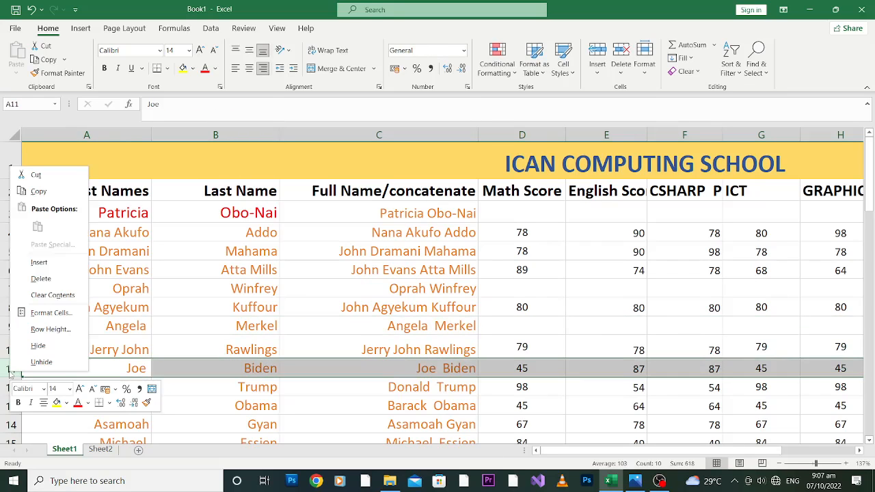
left_click(45, 261)
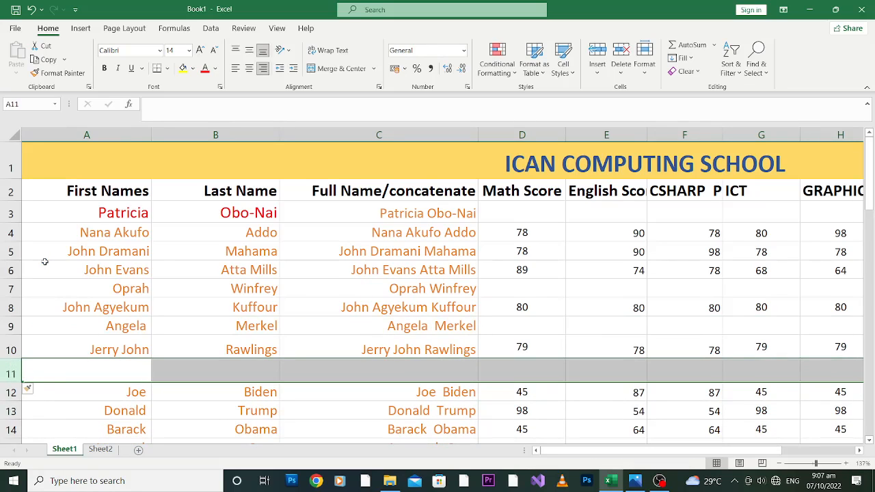
Step: Enter Theodosia as the first name in A11 and Okoh as the last name in B11
type("Thjeo")
key("BackSpace")
key("BackSpace")
key("BackSpace")
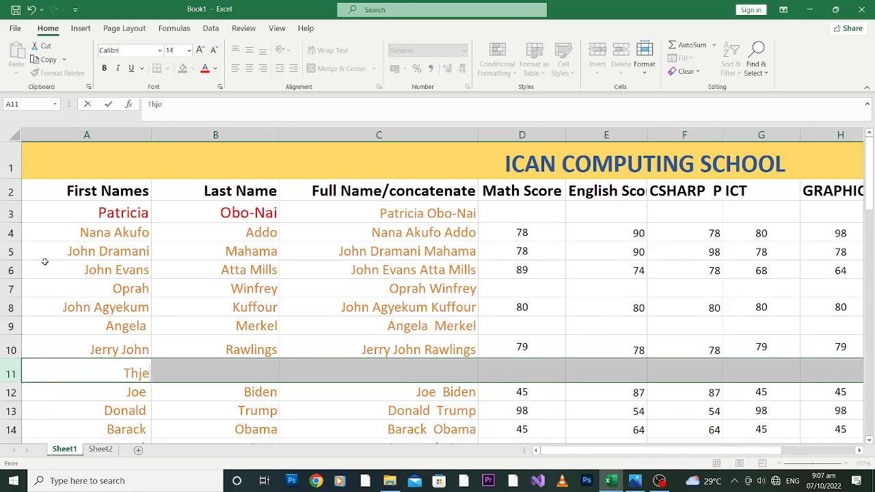
type("eodosia")
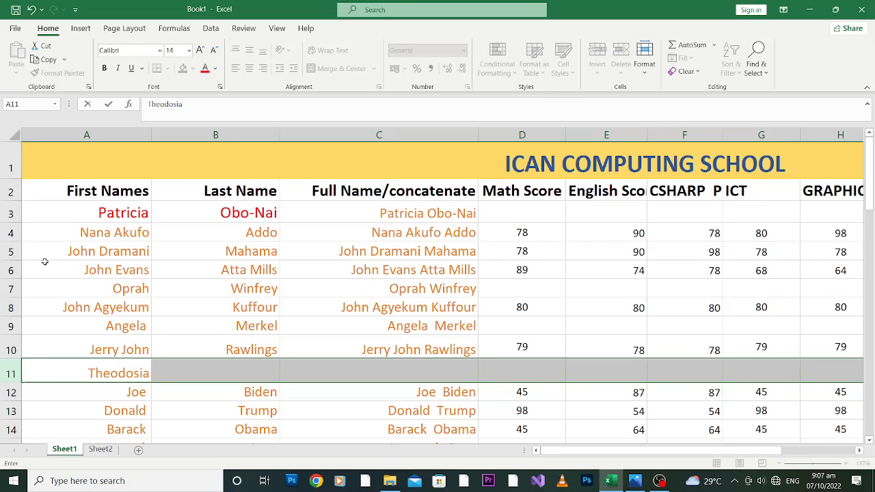
key("Tab")
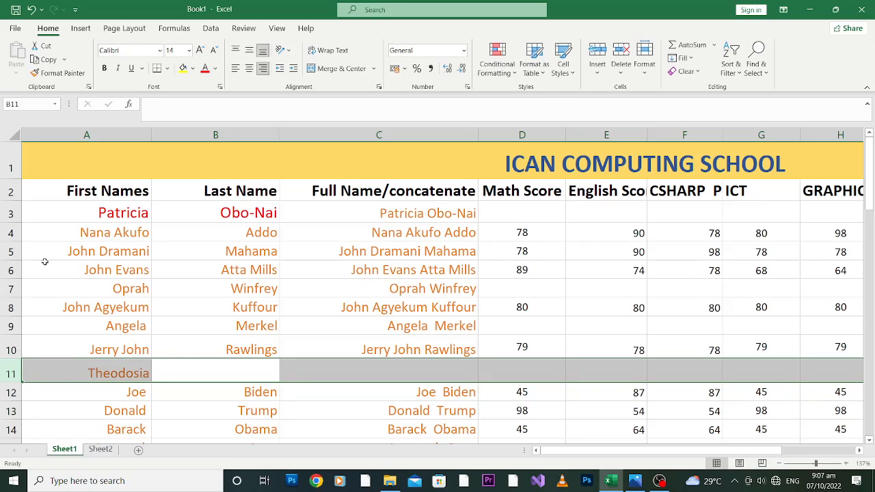
type("Okoh")
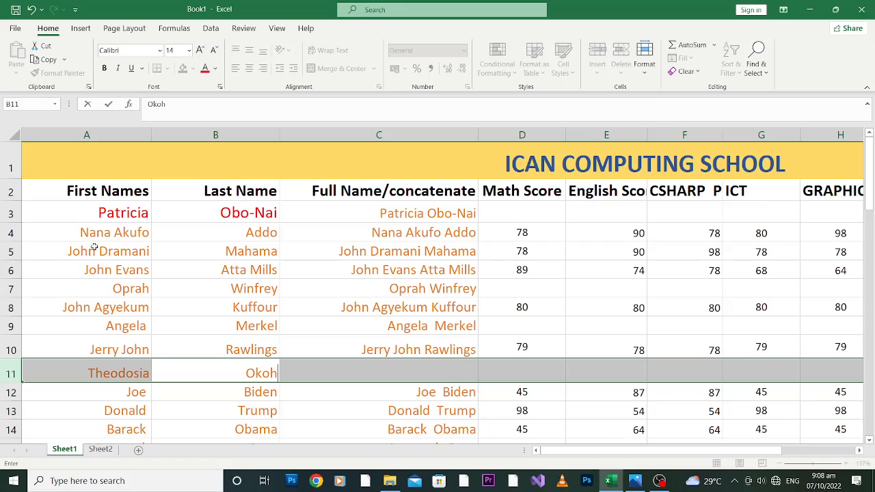
left_click(386, 392)
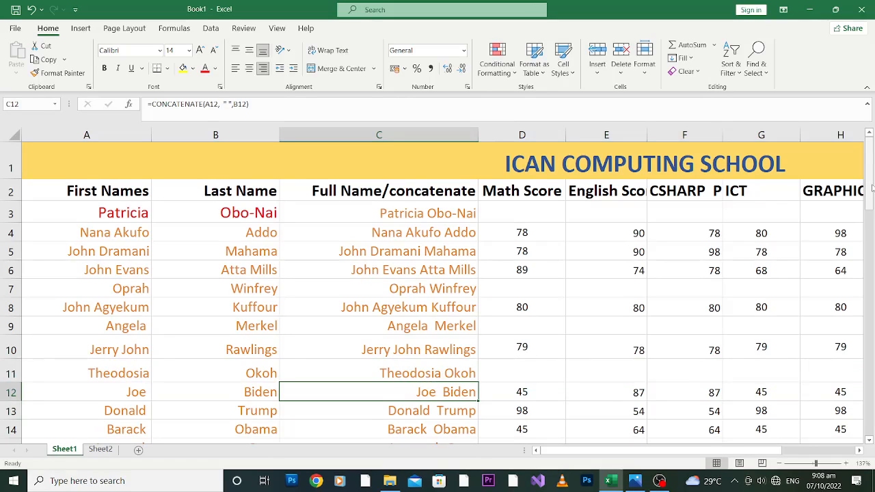
Step: Insert a blank row 12 in the student list, between the Okoh and Biden records
left_click(11, 391)
right_click(11, 392)
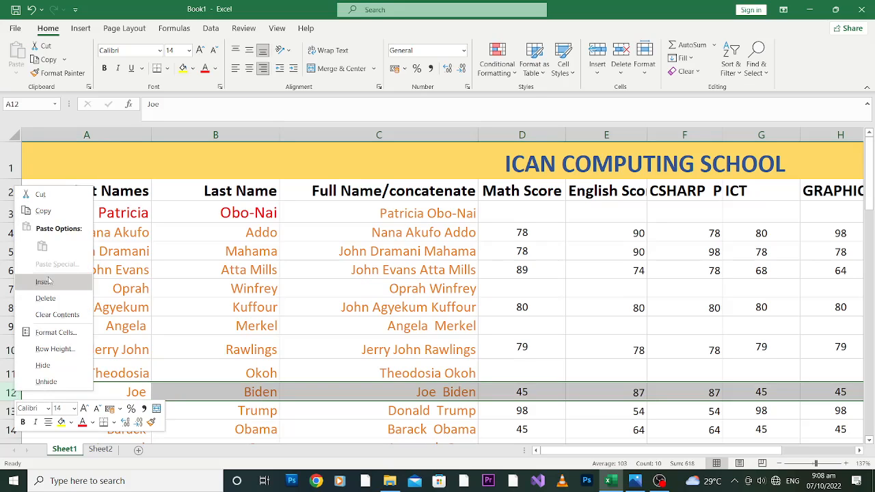
key("Escape")
key("ctrl+shift+plus")
Step: Enter Jackie as the first name in A12 and Appiah as the last name in B12
type("Jack")
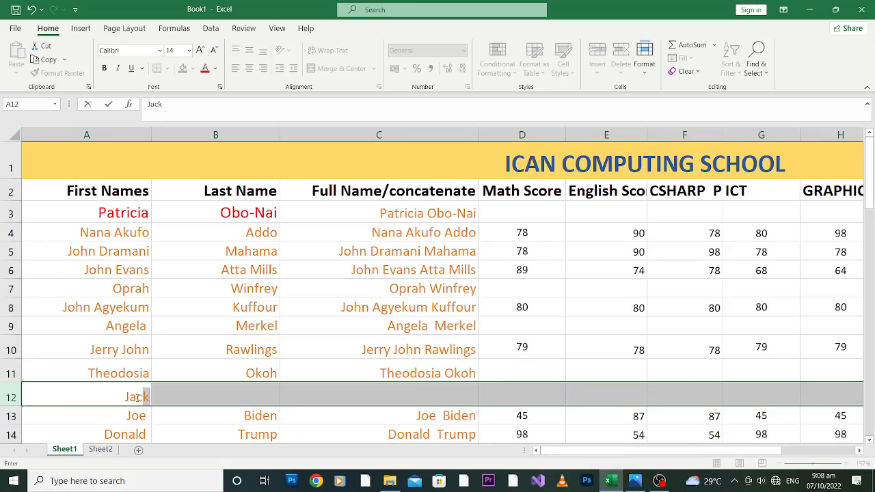
type("ie")
key("Tab")
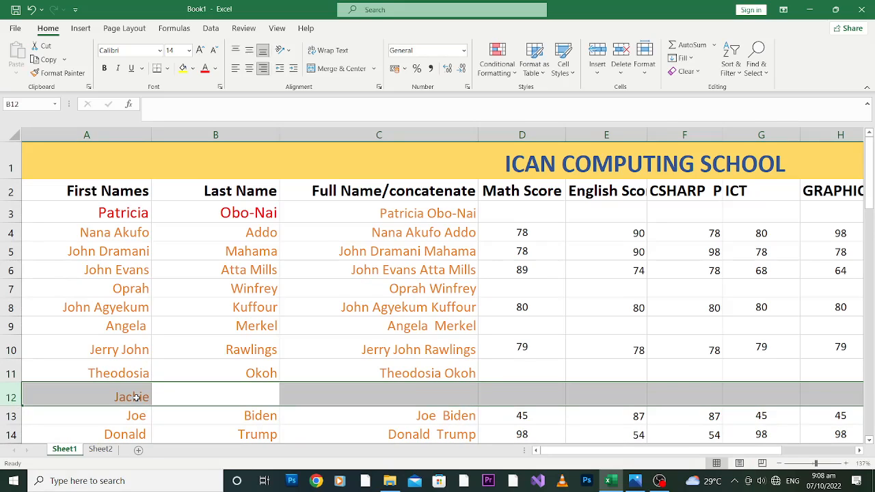
type("Appi")
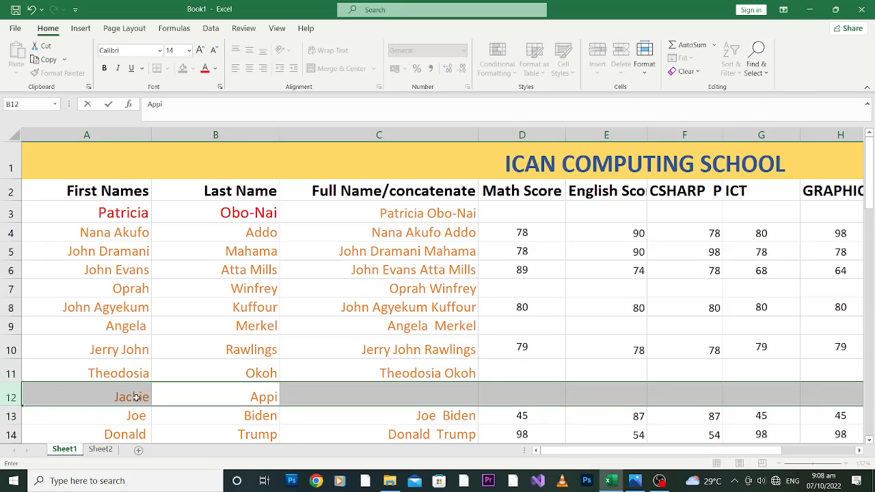
type("ah")
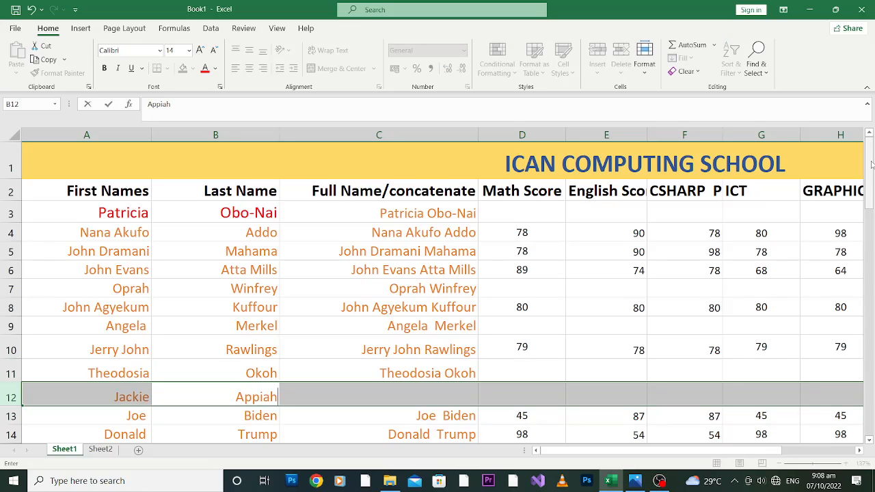
Step: Insert a blank row 13 in the student list, between the Appiah and Biden records
scroll(871, 165, "down", 1)
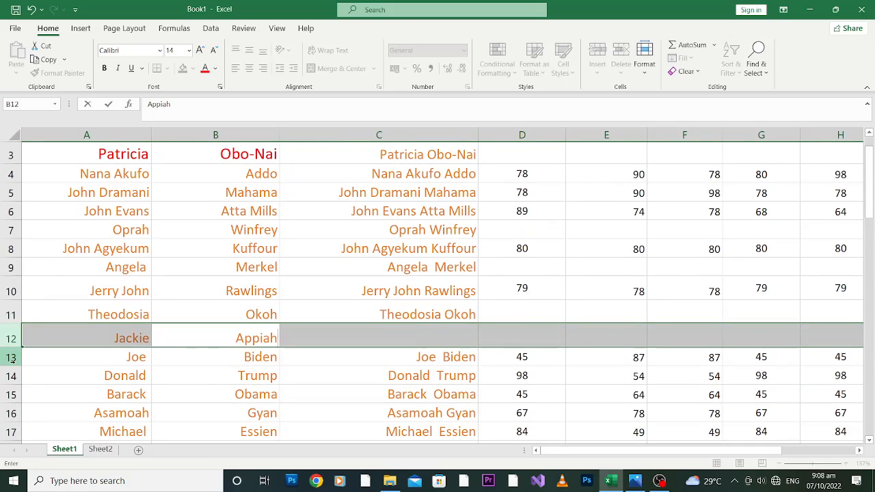
right_click(16, 362)
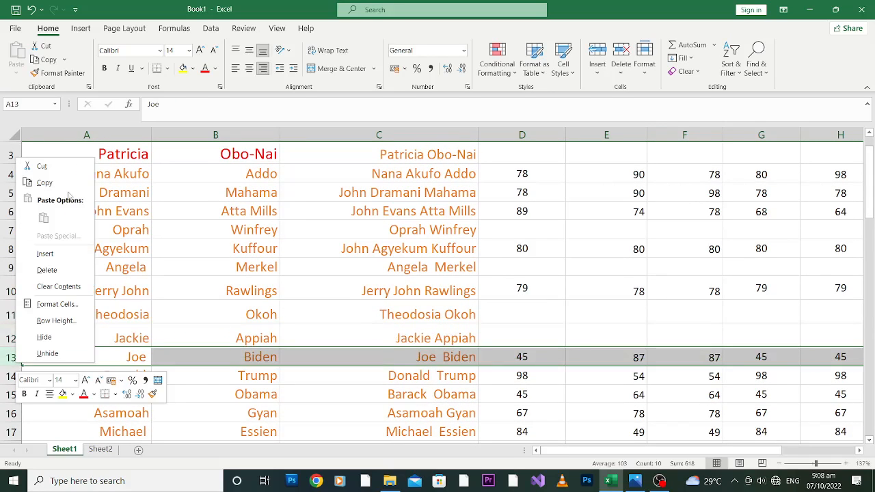
left_click(51, 252)
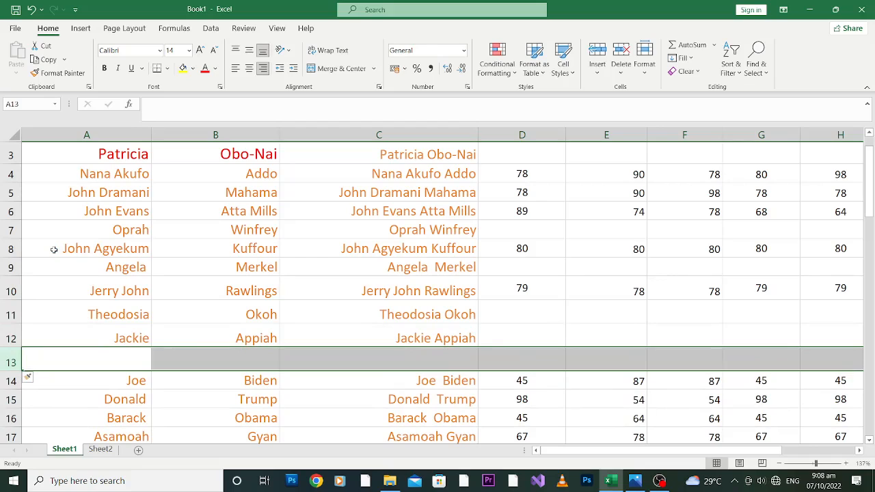
Step: Enter Rebecca as the first name in A13 and Akuffo-Addo as the last name in B13
type("Rebe")
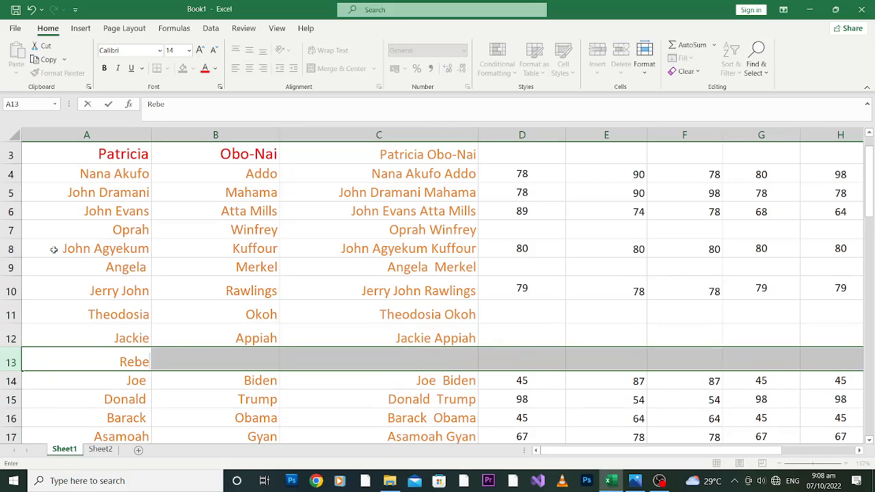
type("cca")
key("Tab")
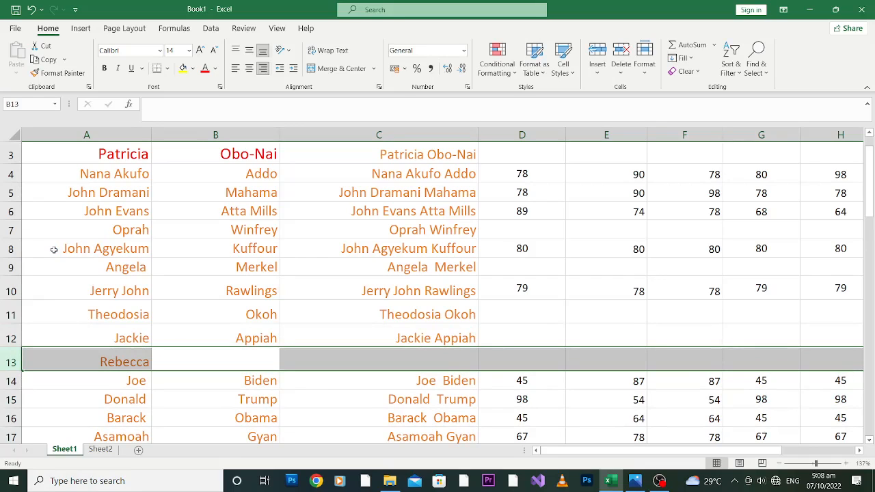
type("Ak")
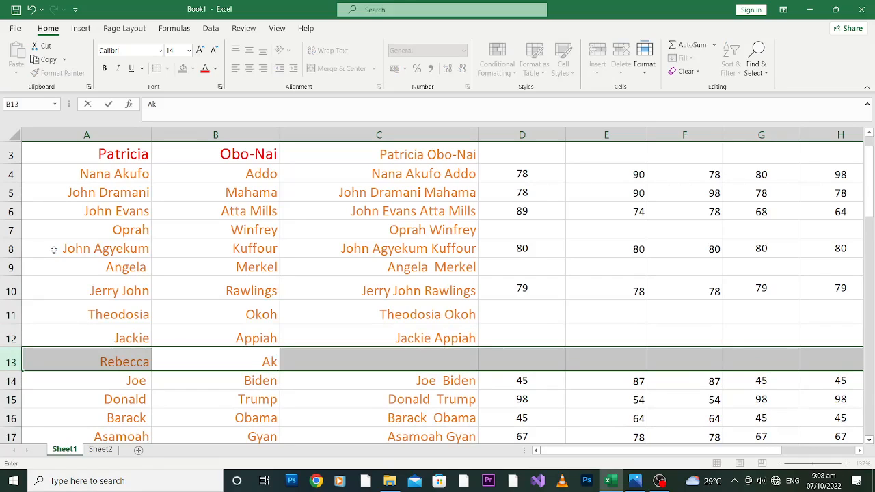
type("uffo-Addo")
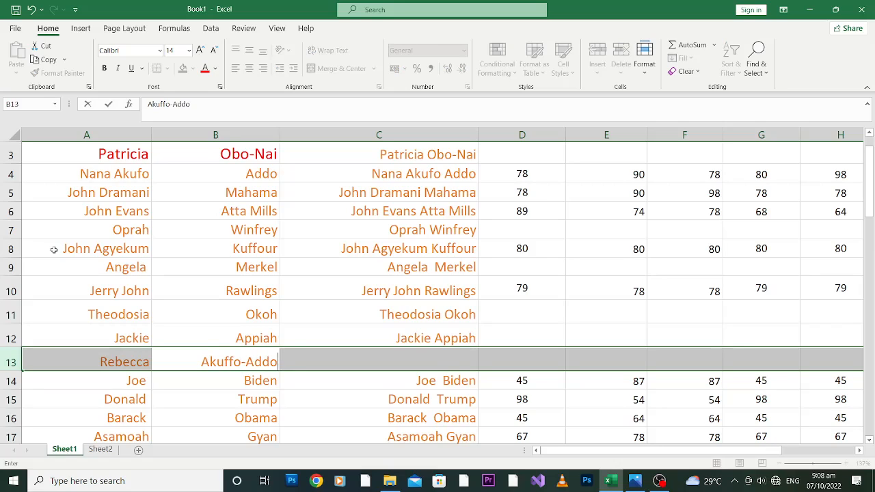
key("Return")
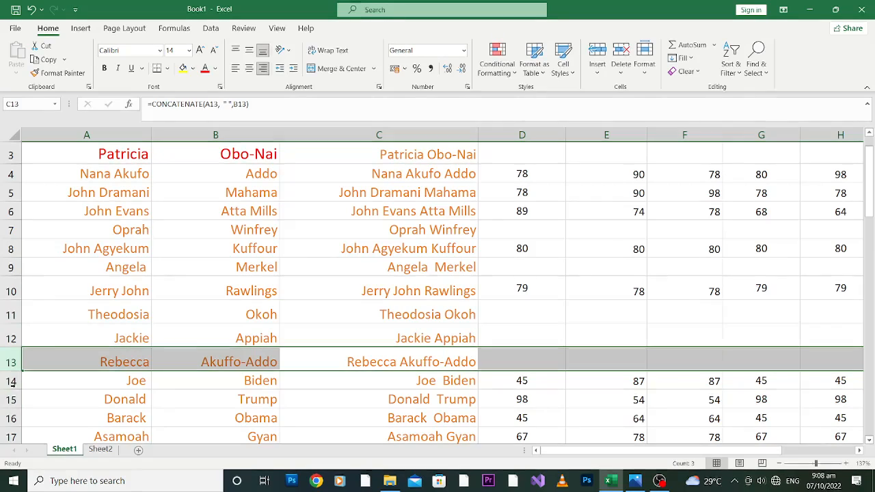
Step: Insert a blank row 14 in the student list, above the Biden record, and select its first-name cell A14
right_click(11, 381)
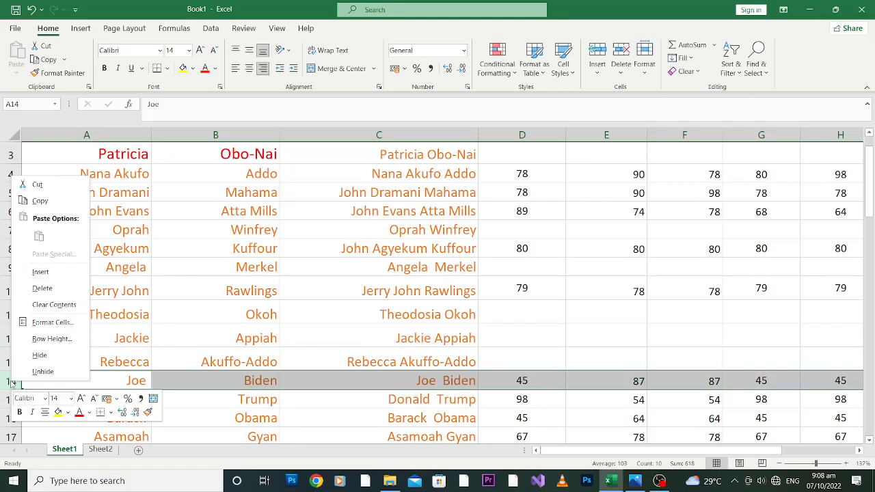
left_click(51, 270)
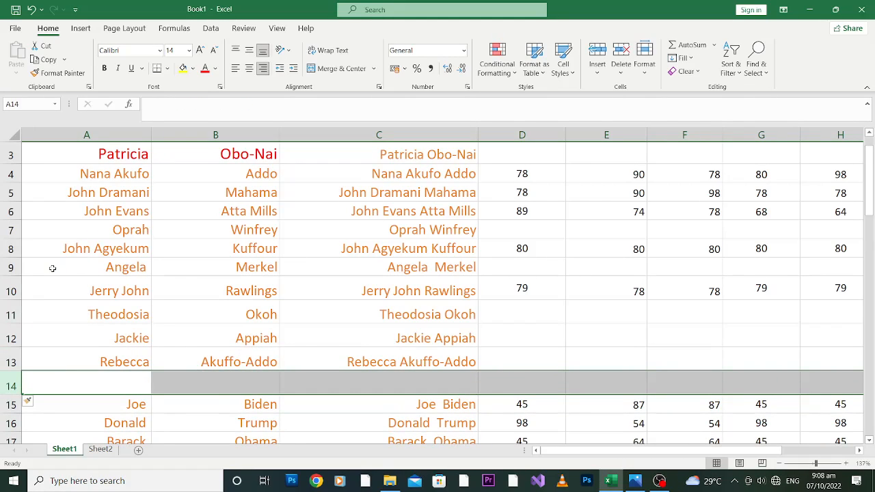
left_click(115, 375)
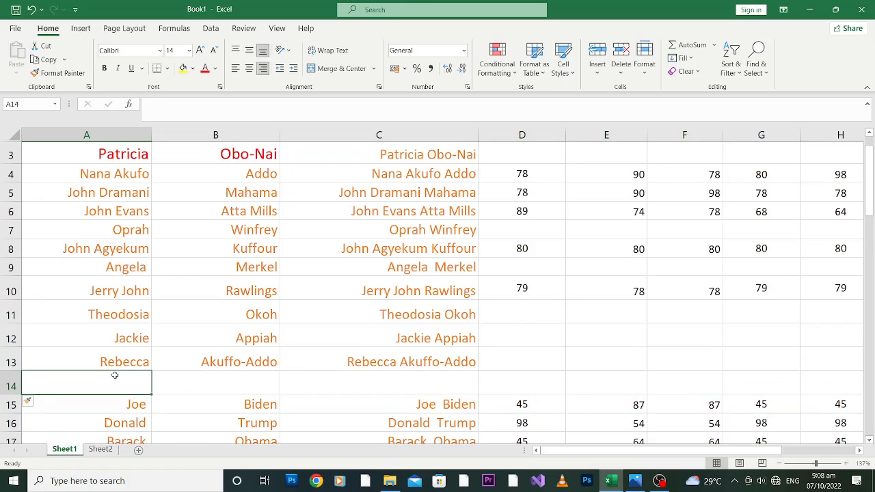
Step: Enter Nana as the first name in A14 and Ama McBrown as the last name in B14
type("Nana")
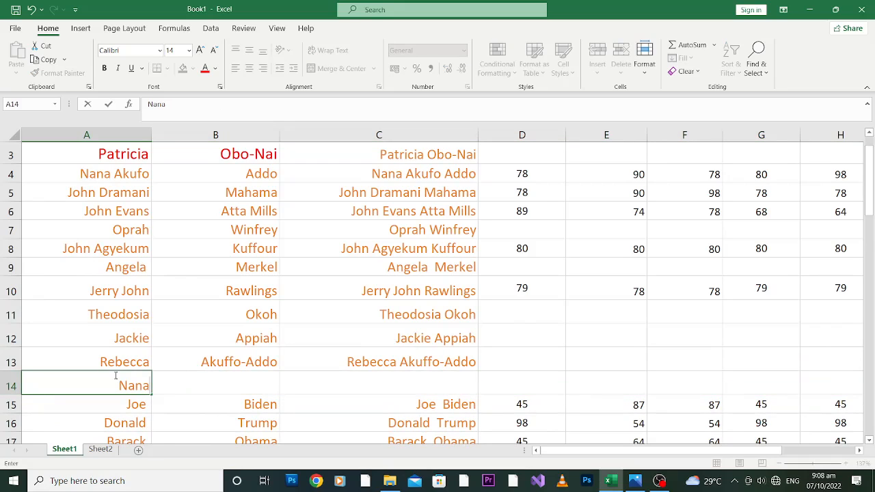
left_click(242, 387)
type("Amma")
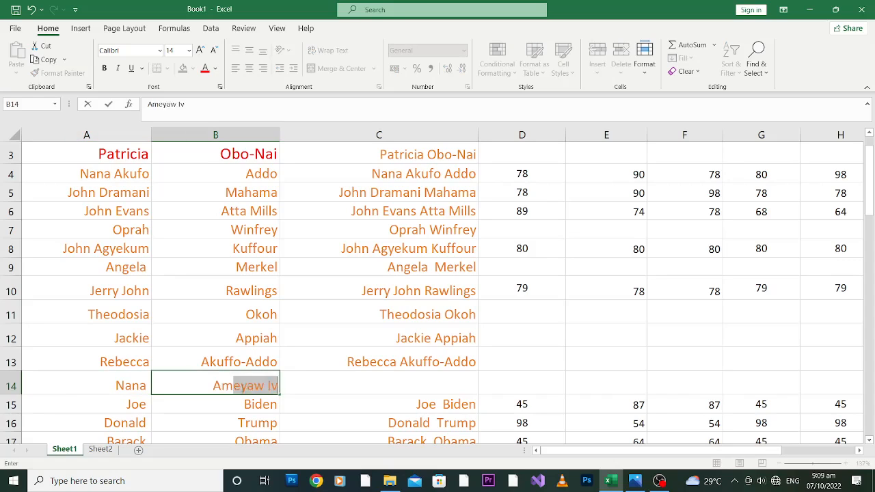
key("BackSpace")
key("BackSpace")
type("ms")
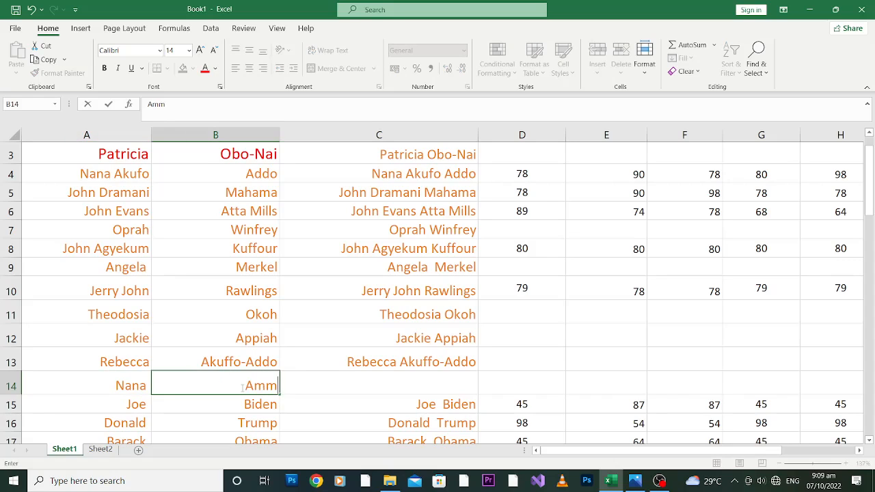
key("BackSpace")
key("BackSpace")
type("s")
key("BackSpace")
type("a Mc")
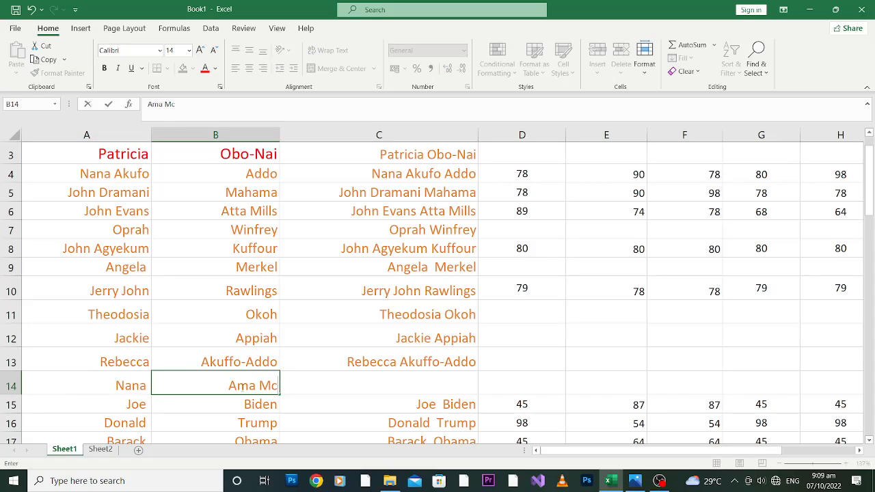
type("Broe")
key("BackSpace")
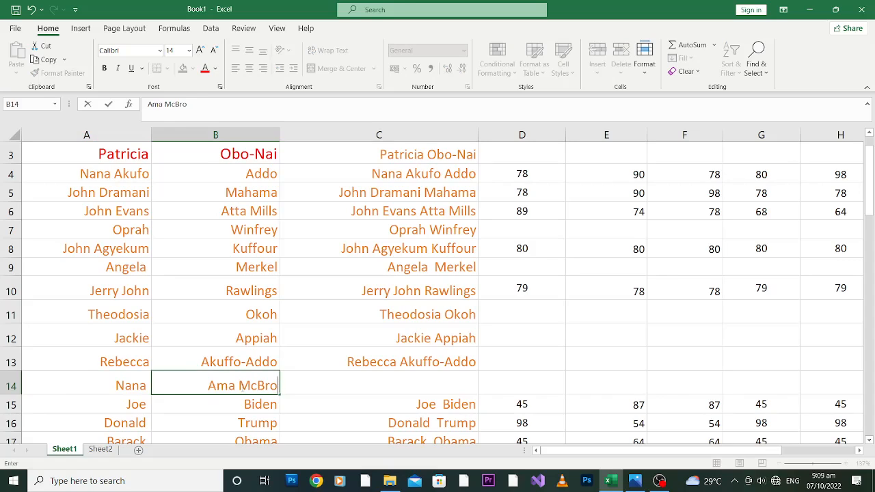
type("wn")
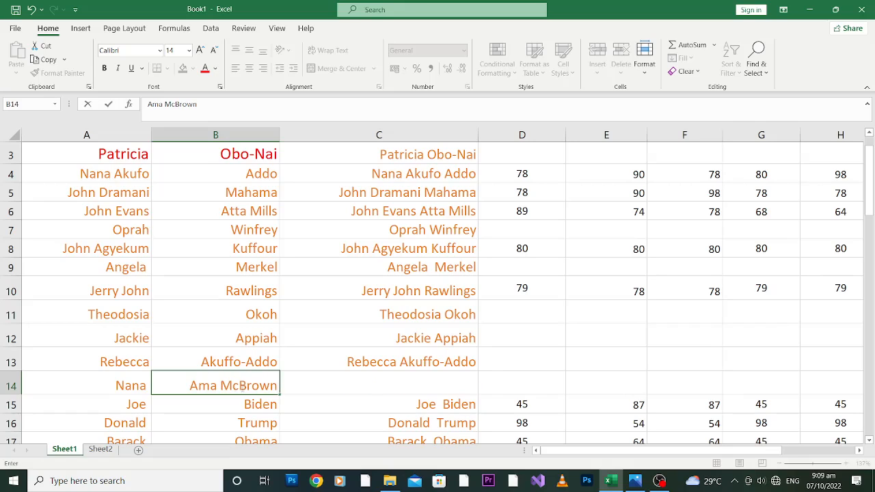
Step: Commit the last name in B14 and show the score, Total and if statement columns at 100% zoom
key("Tab")
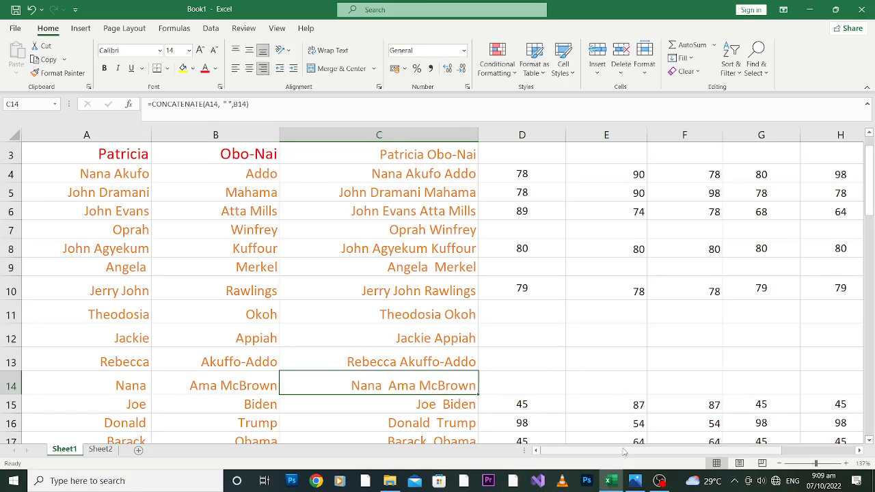
left_click_drag(626, 450, 691, 450)
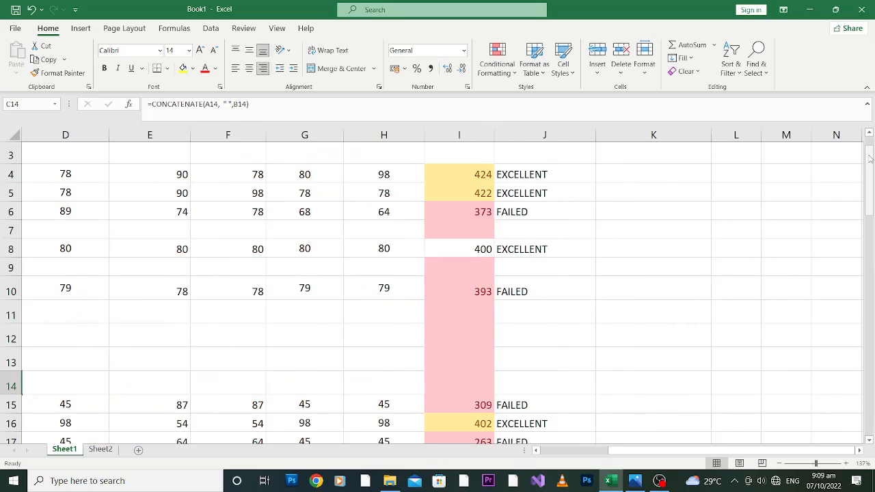
left_click_drag(871, 176, 874, 159)
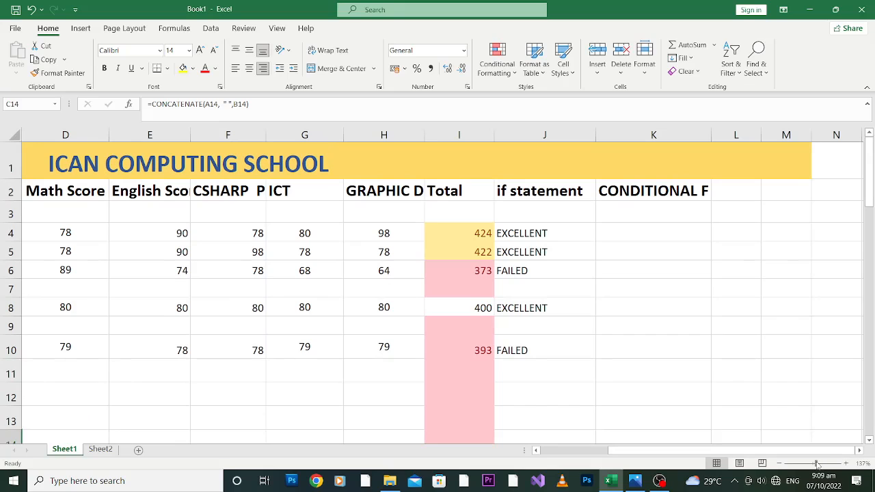
left_click_drag(816, 464, 813, 464)
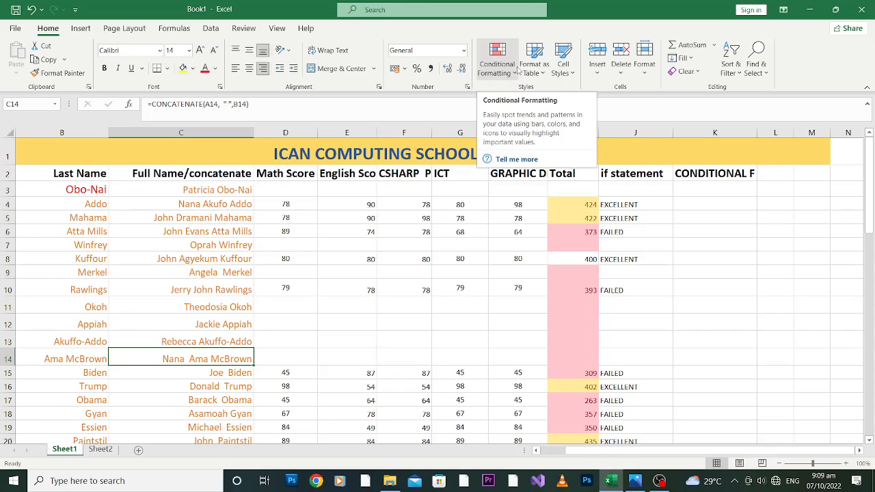
left_click(518, 71)
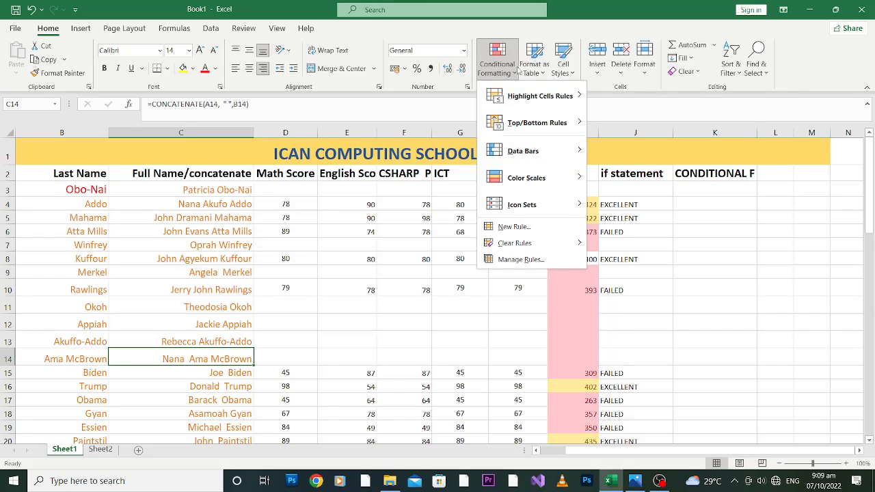
mouse_move(530, 155)
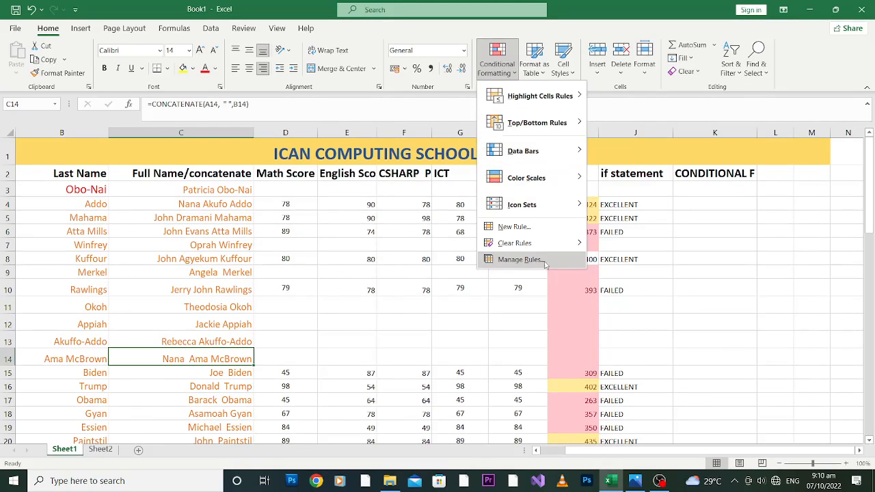
left_click(530, 347)
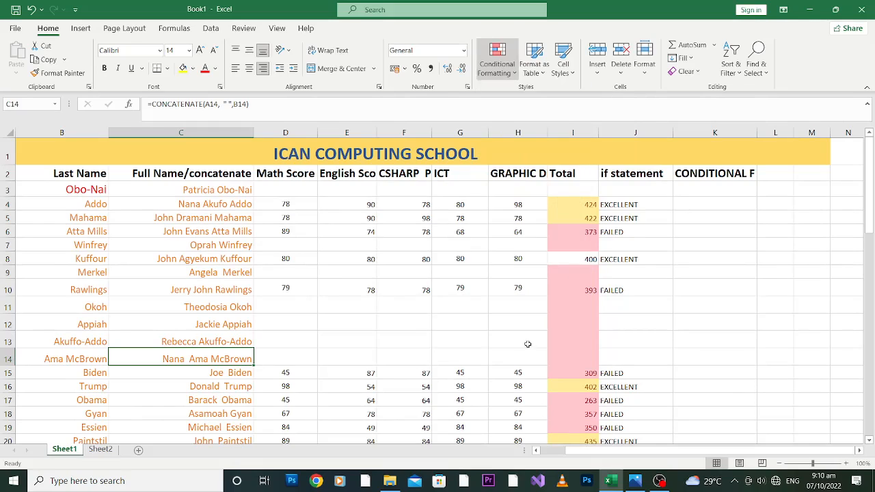
Step: Apply the Green - White Color Scale to the Total column cells I3 to I47
left_click(558, 189)
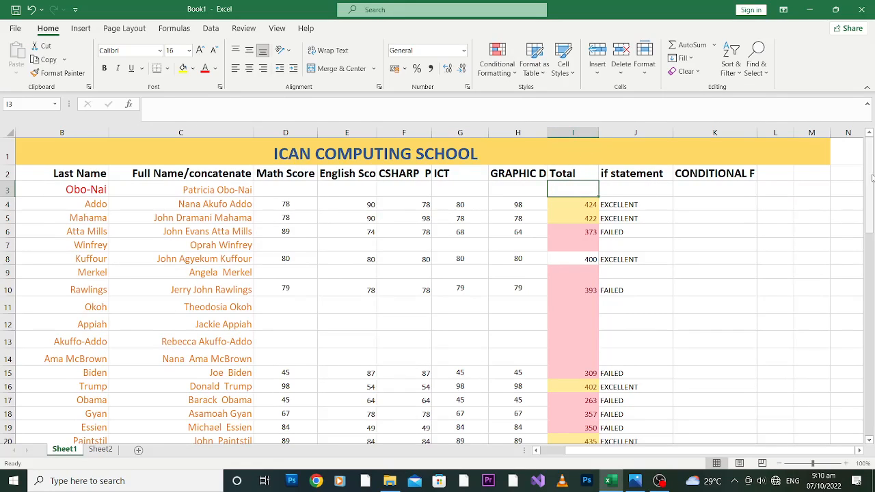
left_click_drag(870, 179, 872, 342)
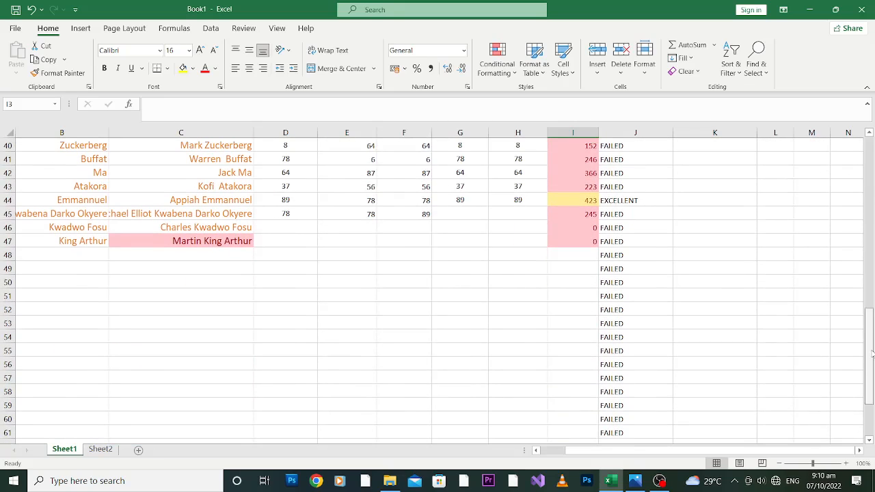
left_click(581, 241, "shift")
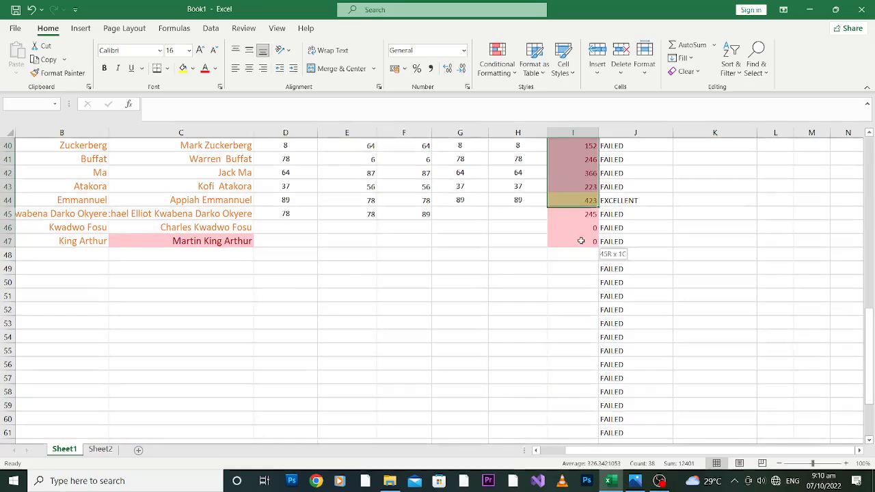
left_click_drag(870, 356, 872, 152)
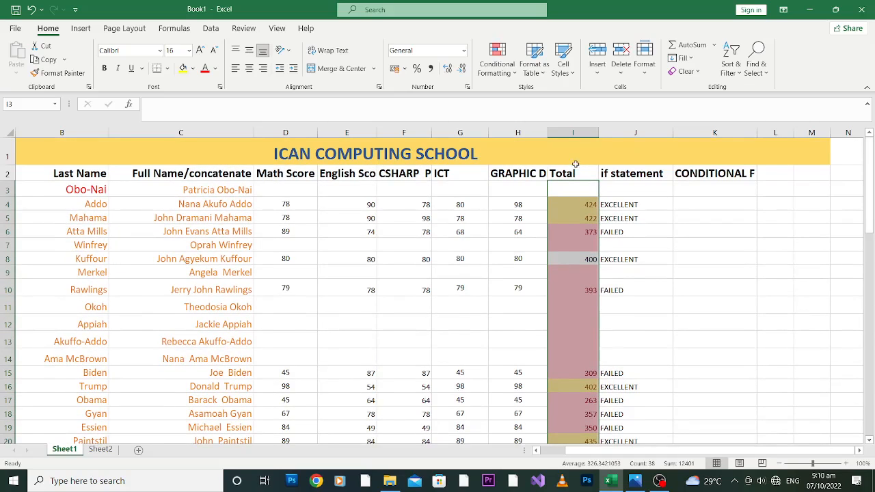
left_click(513, 73)
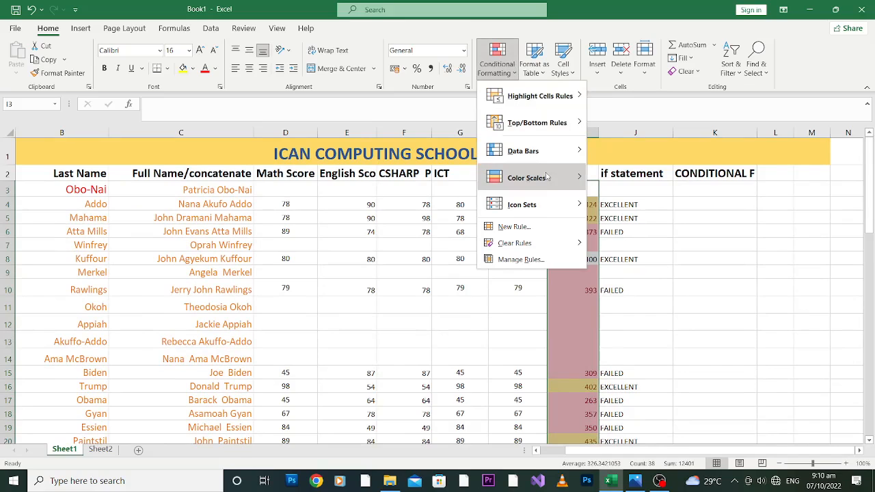
mouse_move(533, 179)
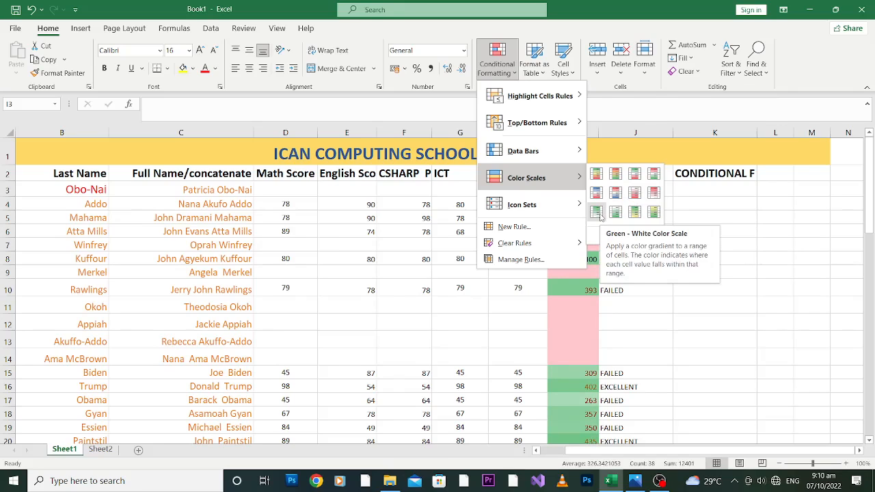
left_click(596, 212)
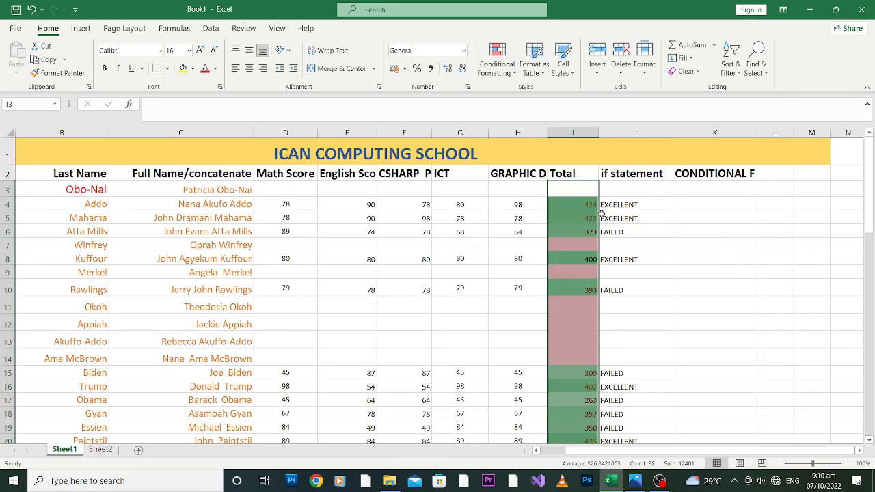
left_click_drag(871, 192, 874, 272)
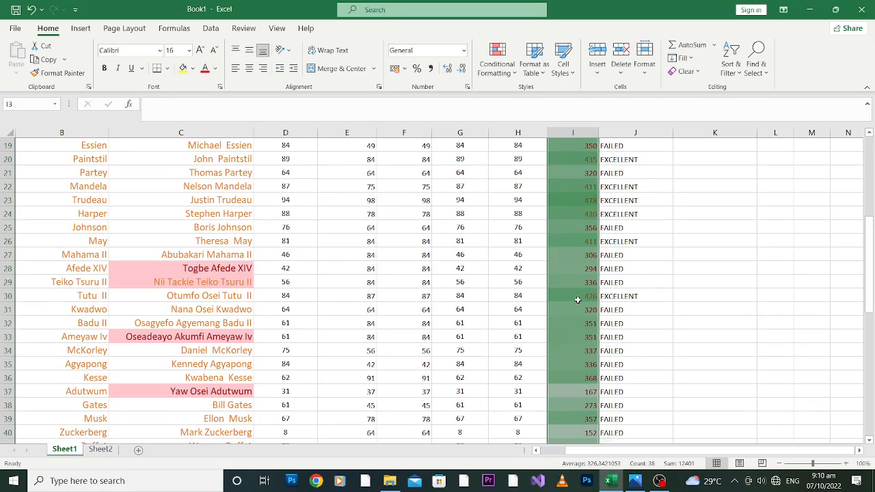
left_click_drag(870, 278, 870, 260)
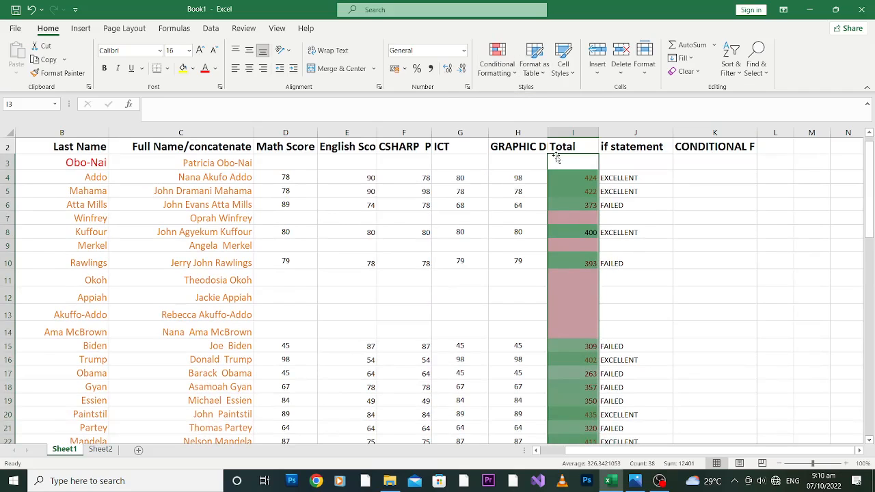
Step: Clear all conditional formatting rules from the selected Total cells I3 to I47, then deselect the range
left_click(512, 74)
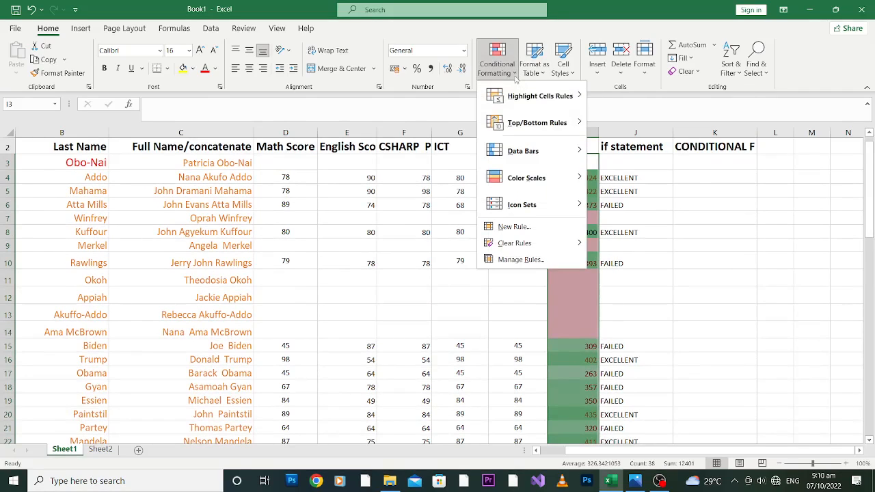
mouse_move(516, 248)
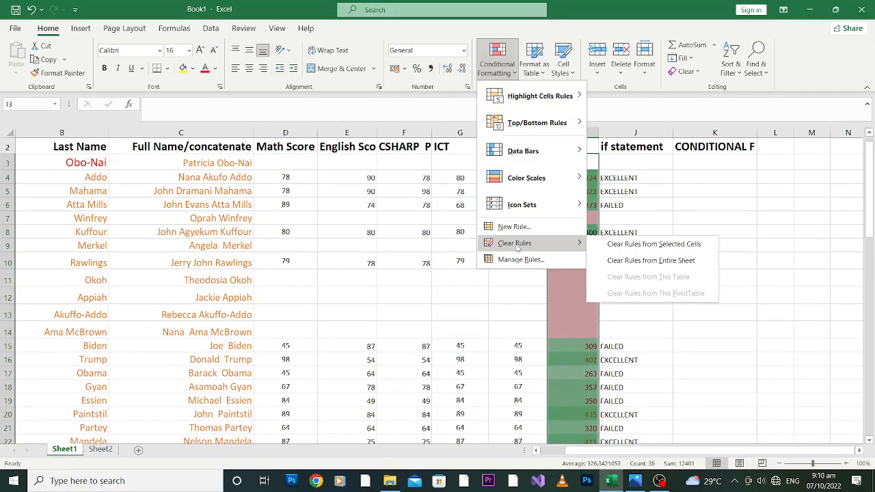
left_click(670, 249)
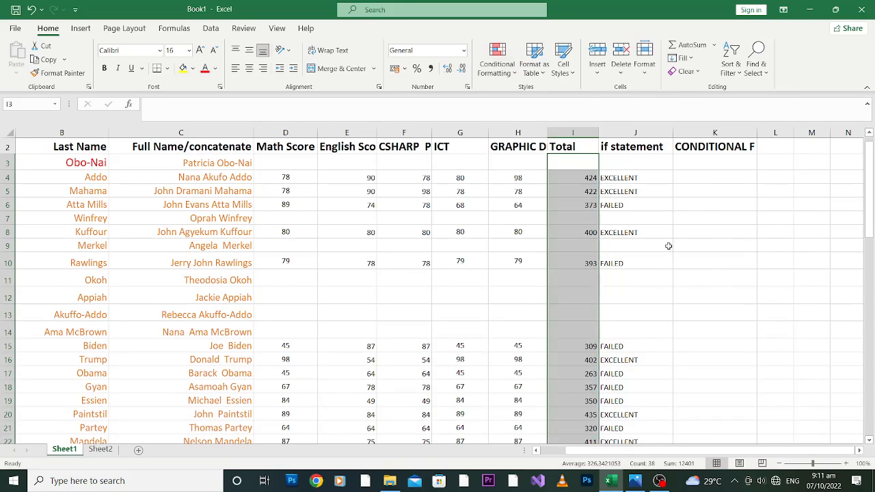
left_click(581, 168)
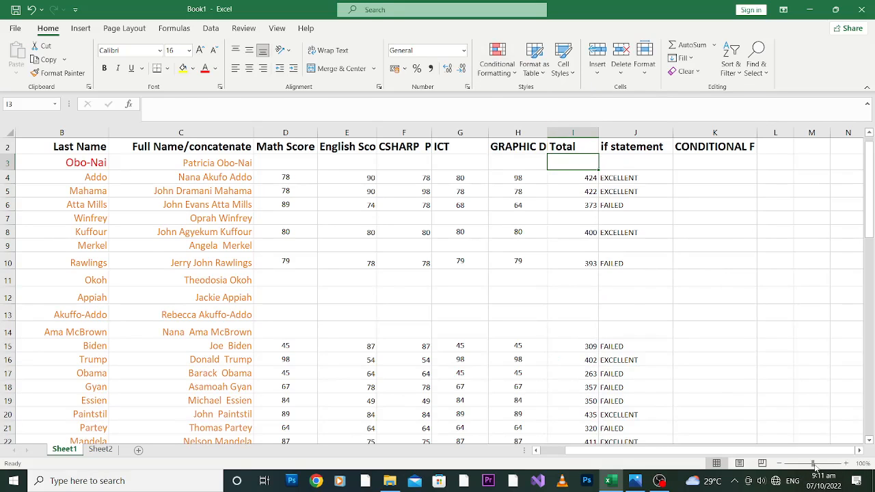
Step: Examine individual cells of the Total column between I3 and I10 and their sum formulas
left_click_drag(813, 465, 815, 466)
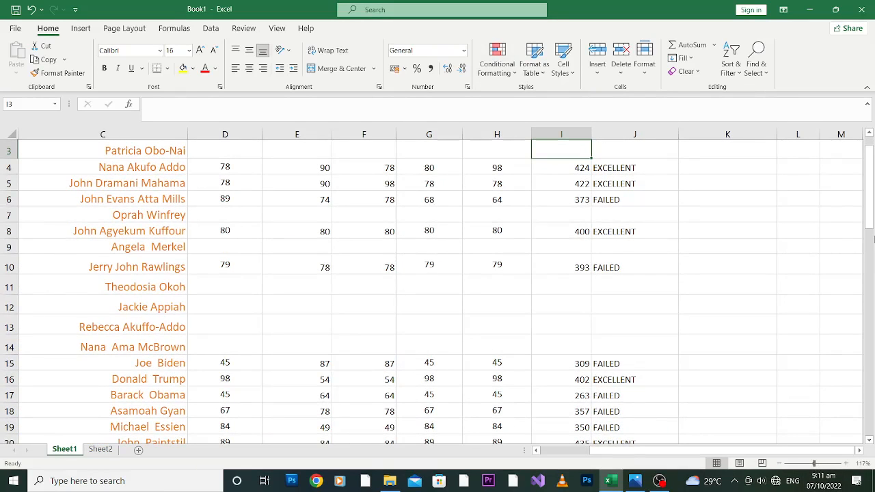
left_click_drag(867, 222, 872, 197)
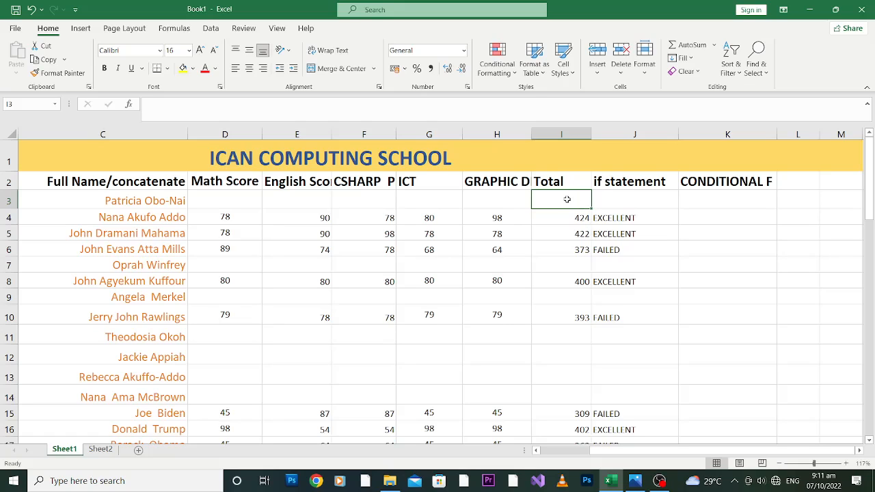
left_click(566, 230)
left_click(573, 251)
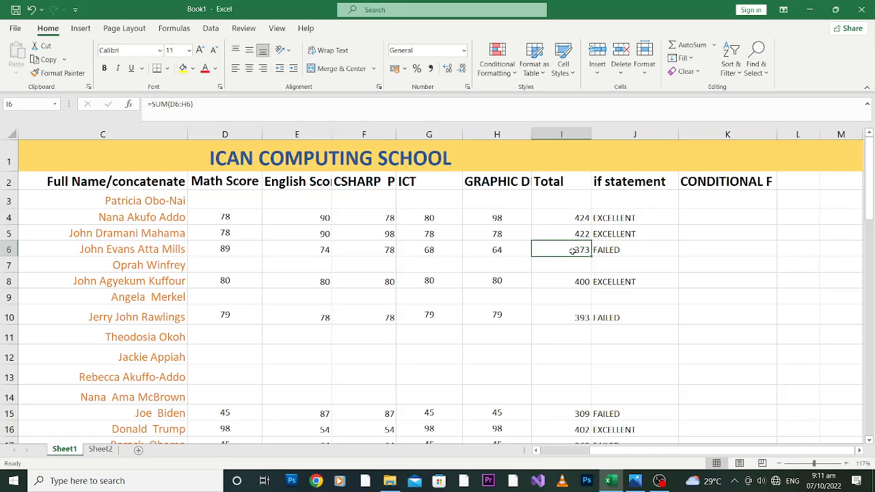
left_click(563, 267)
left_click(568, 282)
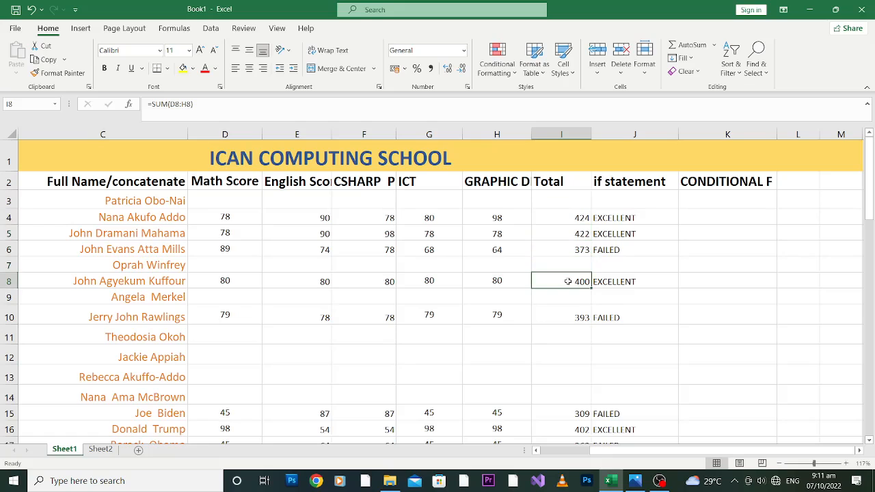
left_click(572, 306)
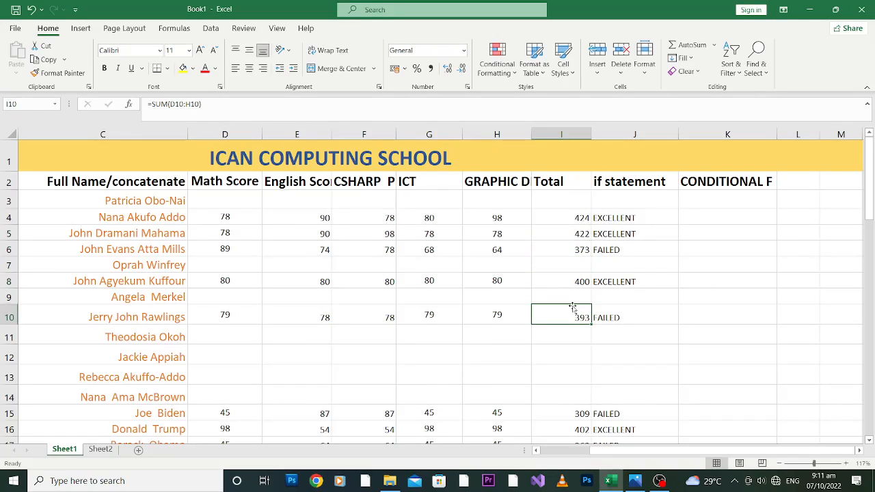
left_click(565, 203)
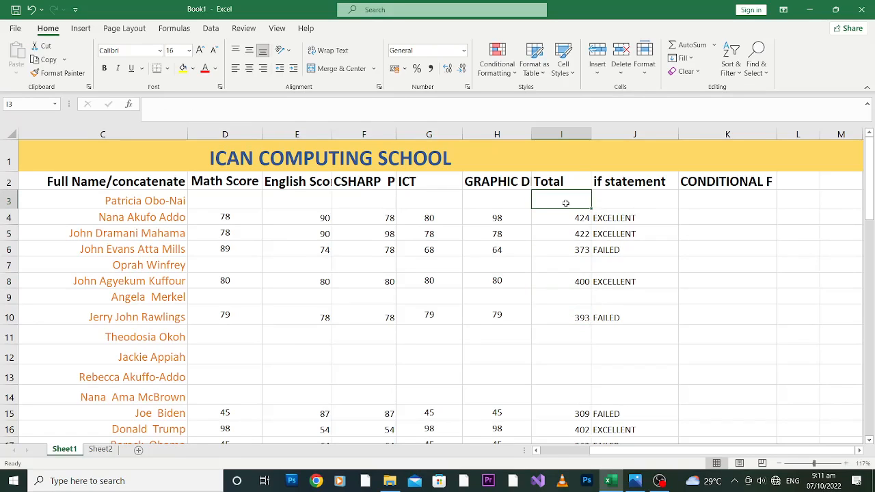
Step: Apply orange gradient-fill data bars to the entire Total column I and check them down the student list
left_click(563, 132)
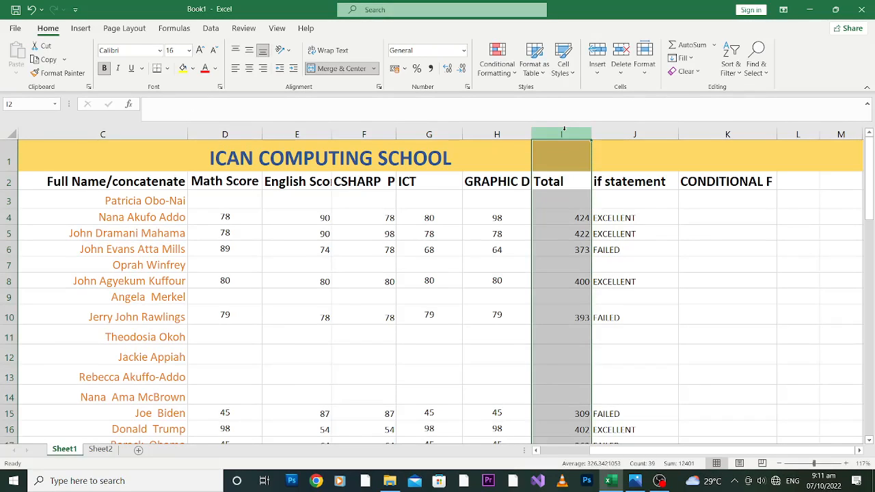
left_click(516, 73)
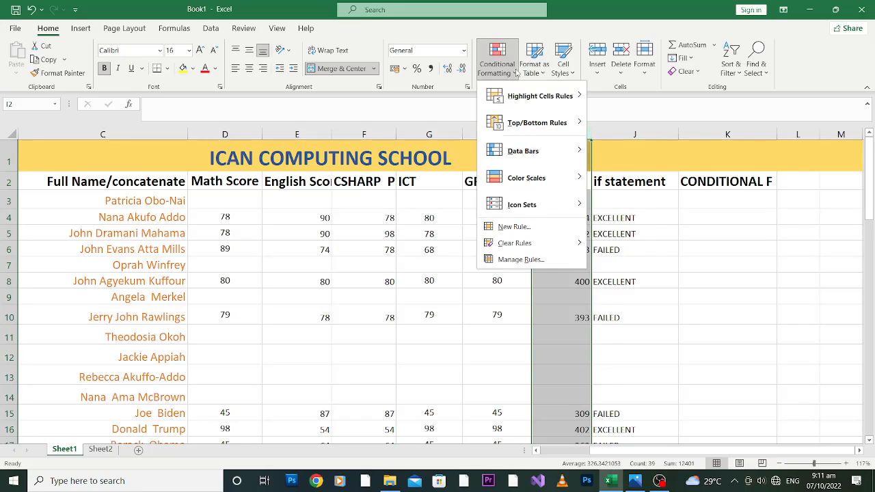
mouse_move(527, 180)
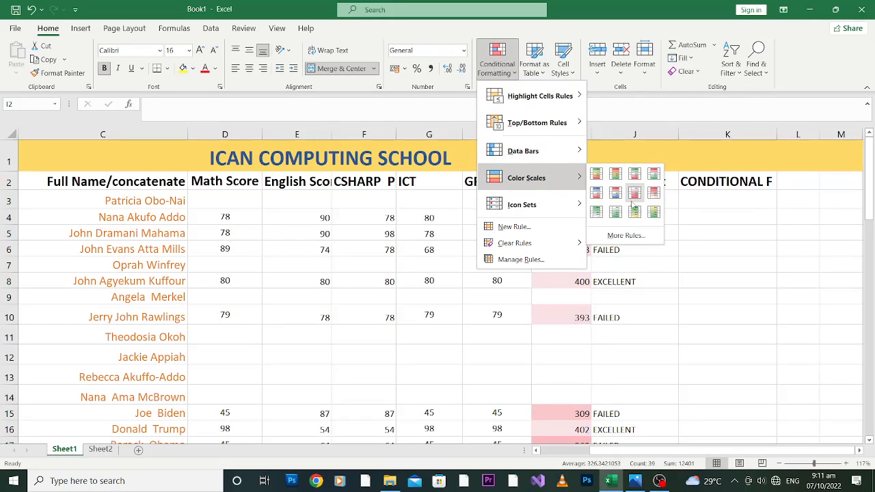
mouse_move(537, 155)
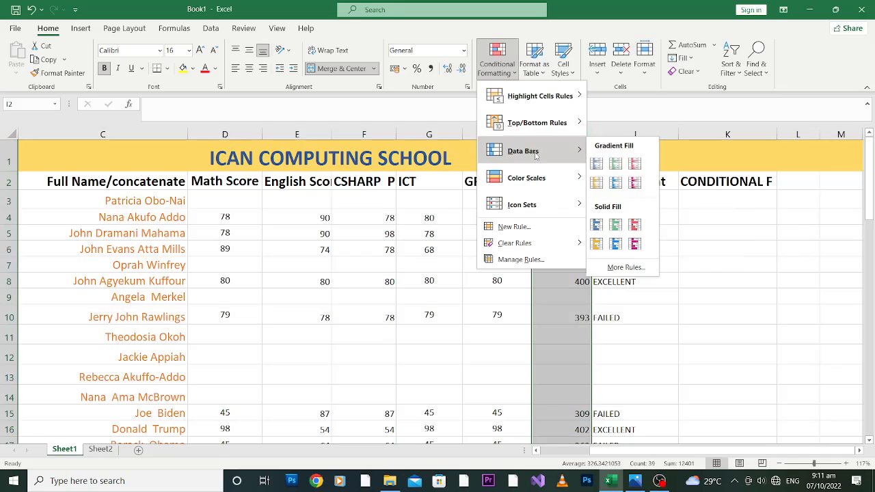
left_click(595, 185)
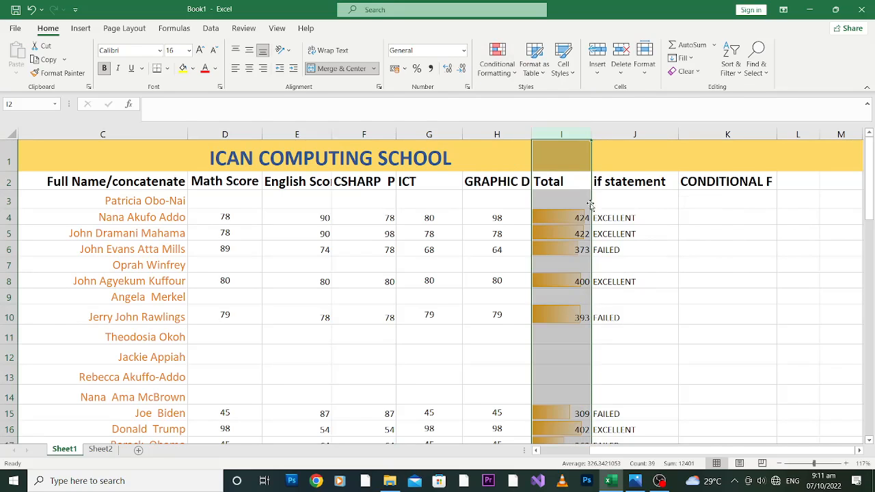
left_click(574, 262)
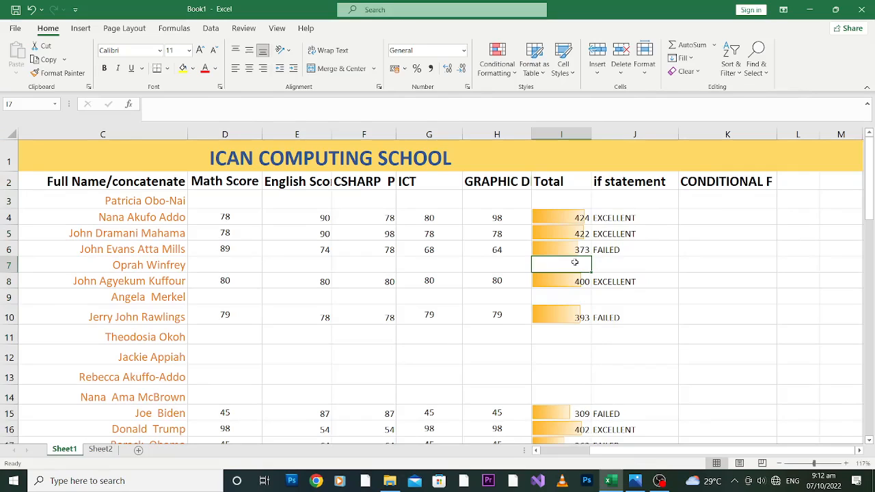
left_click(578, 223)
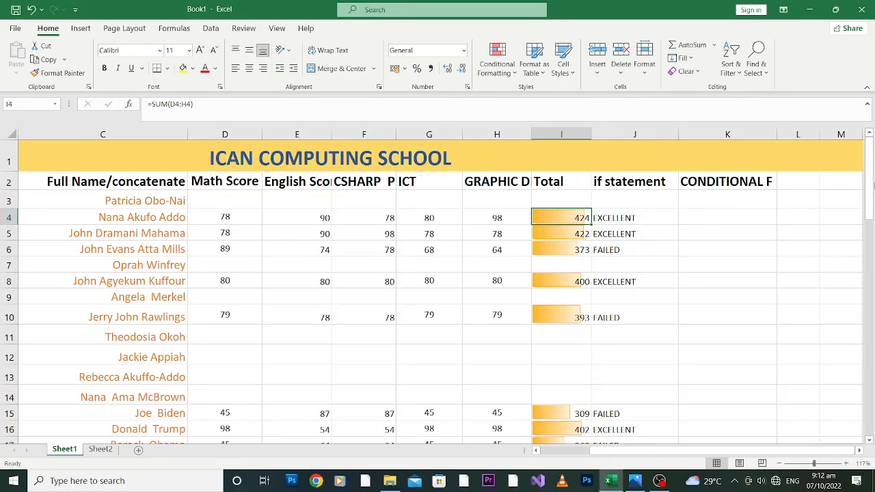
left_click_drag(869, 179, 869, 186)
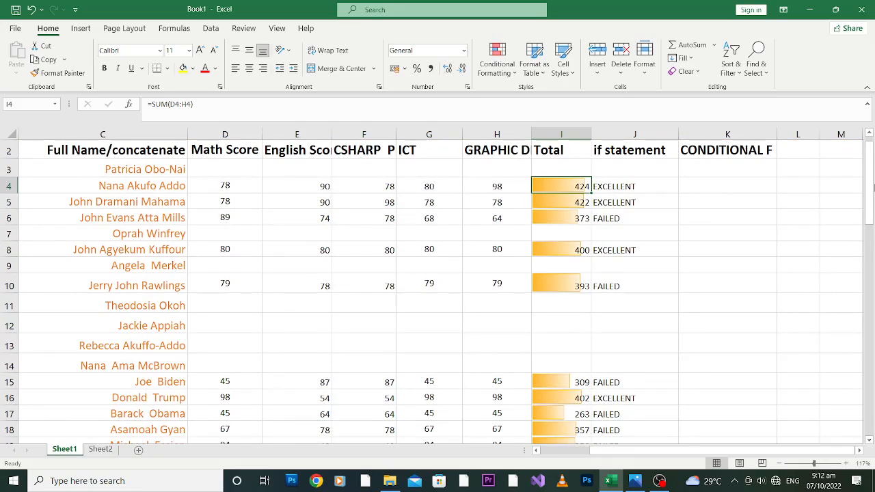
left_click_drag(872, 186, 872, 253)
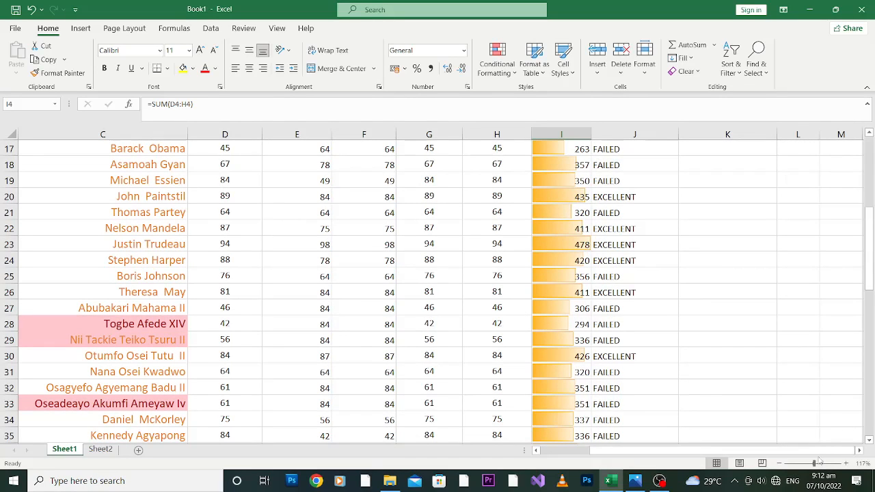
Step: Examine the data bars in the Total column down the student list and return to the first rows
left_click_drag(814, 465, 816, 464)
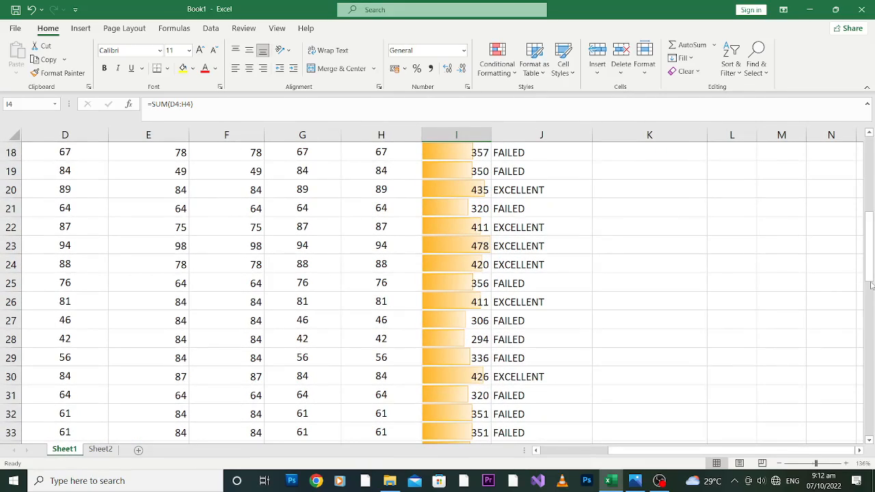
scroll(871, 285, "down", 5)
left_click_drag(871, 283, 871, 261)
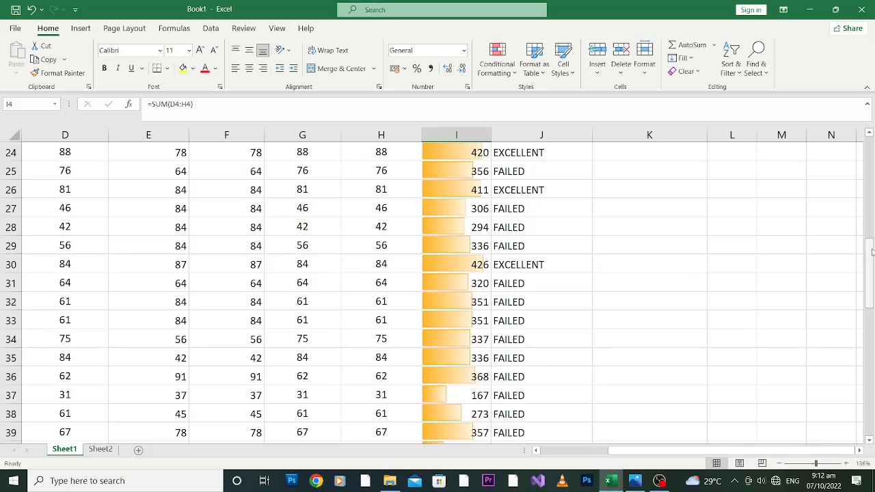
left_click_drag(871, 259, 868, 234)
left_click_drag(865, 160, 867, 156)
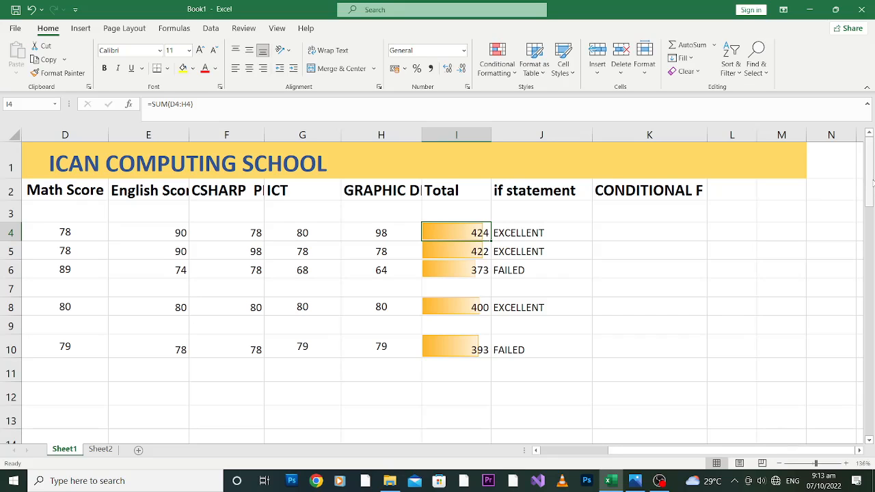
left_click_drag(871, 181, 870, 164)
Step: Clear the conditional formatting rules from Total cell I4 only
left_click(517, 78)
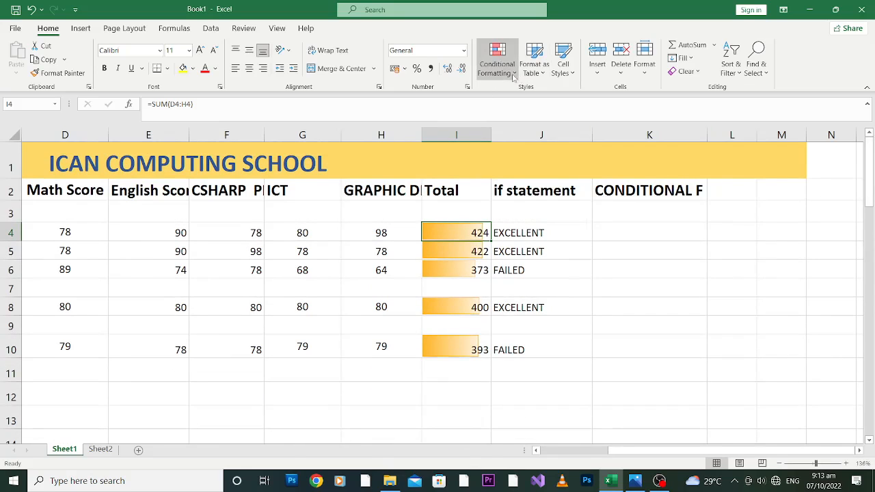
mouse_move(541, 179)
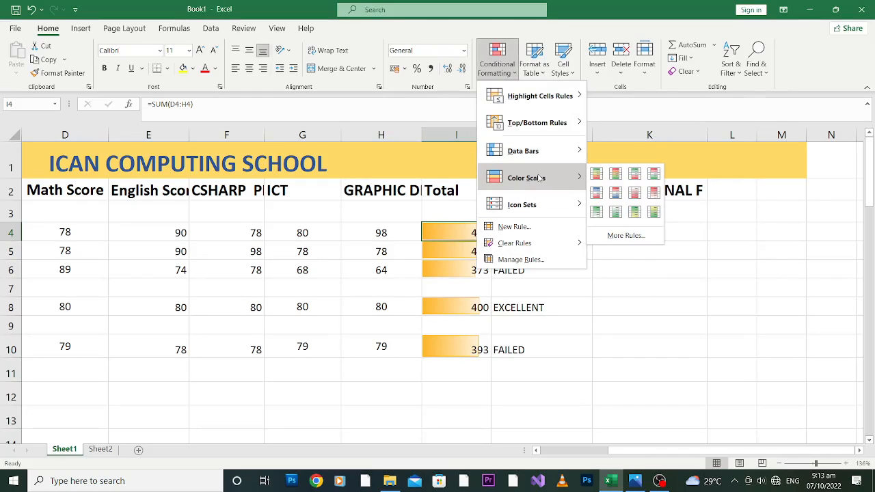
mouse_move(545, 211)
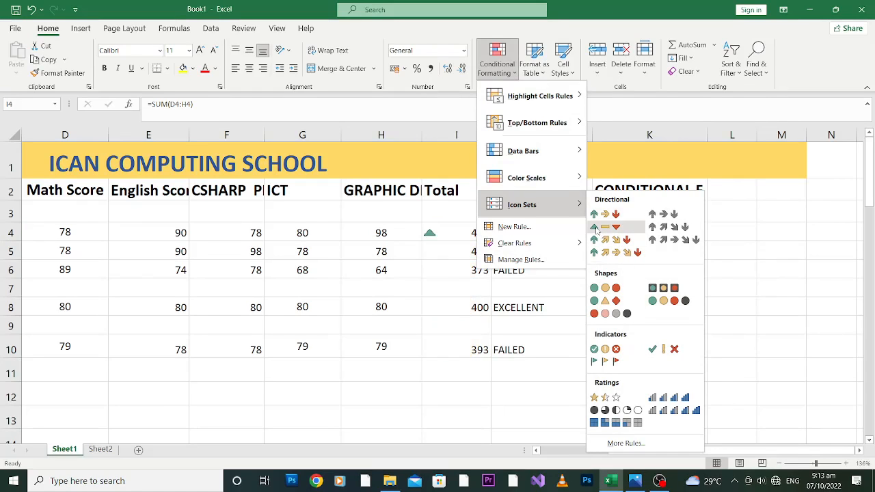
mouse_move(544, 160)
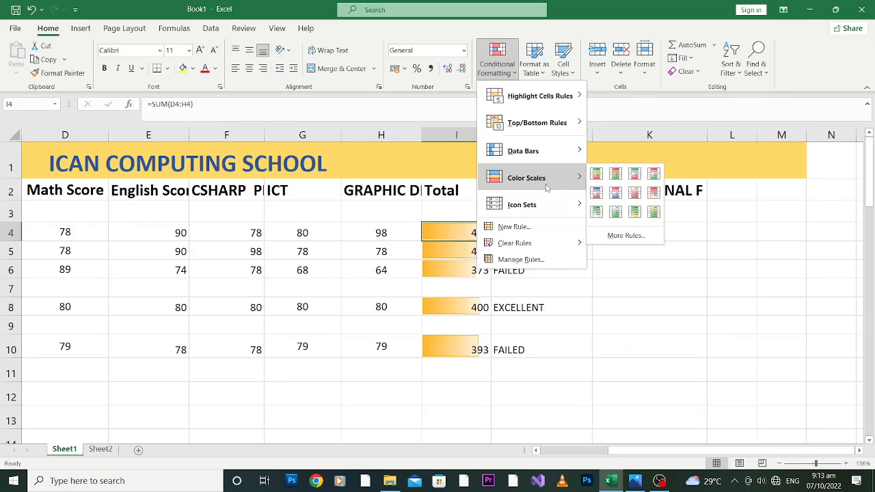
mouse_move(566, 152)
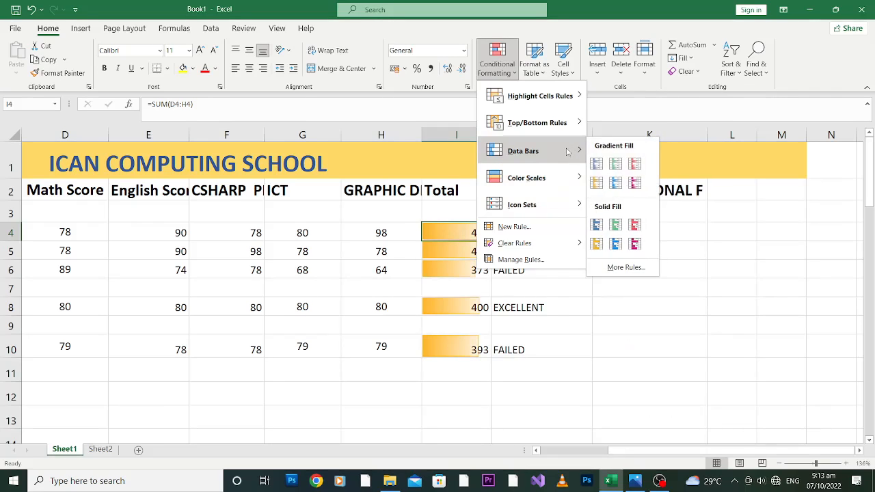
mouse_move(572, 131)
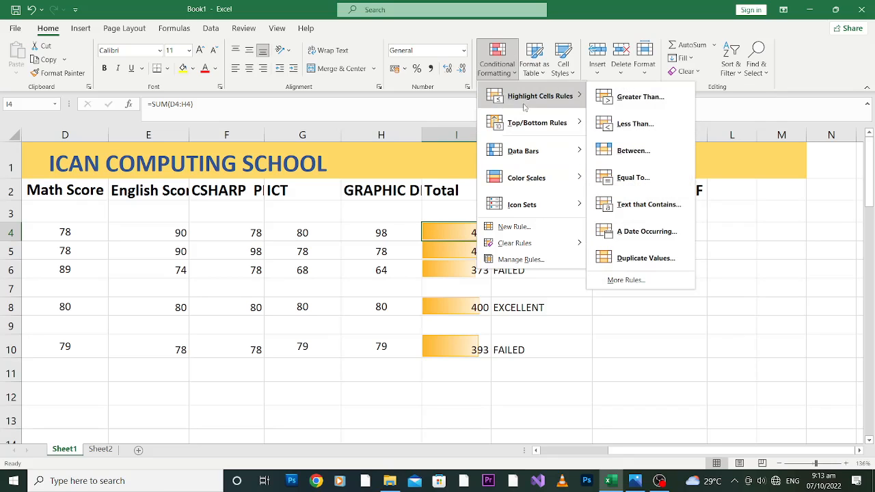
mouse_move(546, 96)
mouse_move(537, 242)
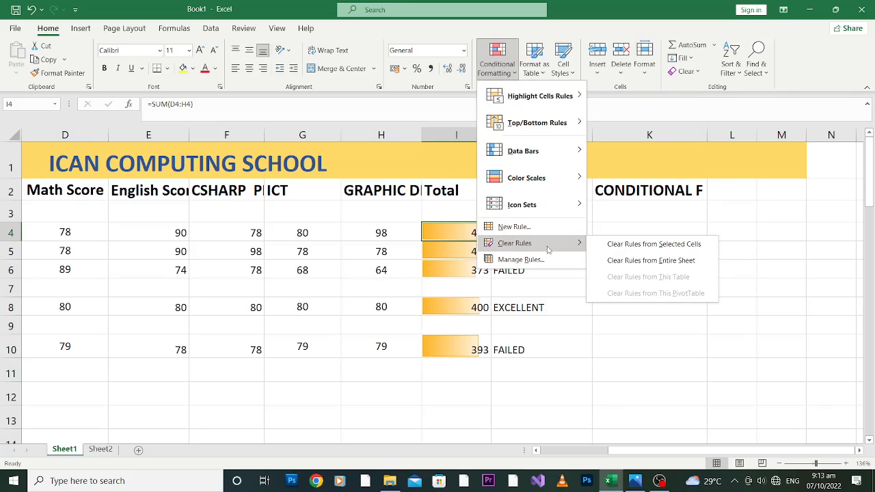
left_click(660, 248)
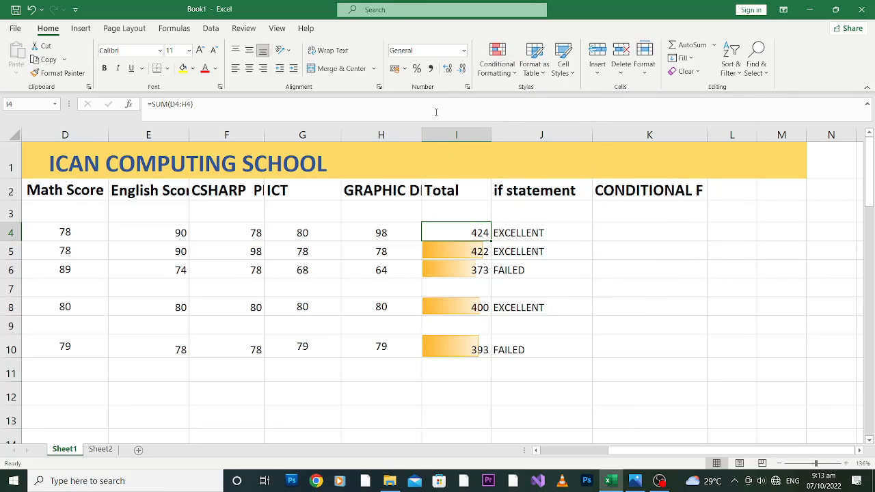
Step: Select the whole Total column I and clear the conditional formatting rules from the entire sheet
left_click(455, 135)
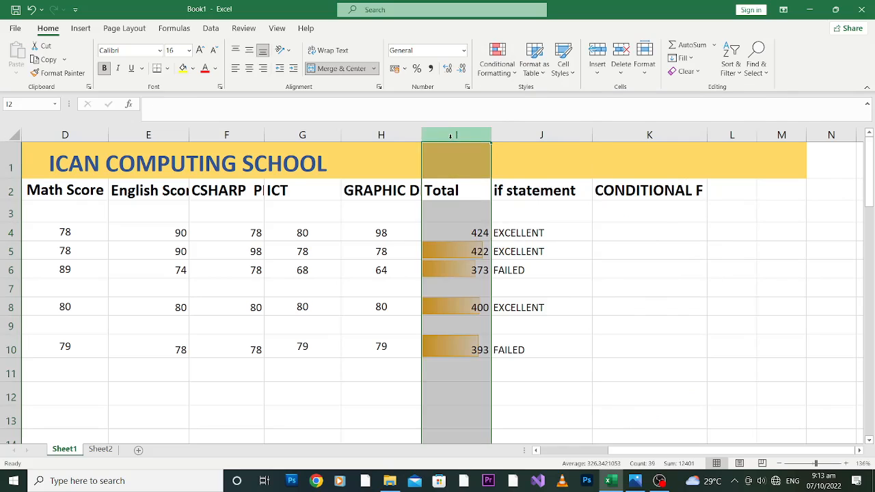
left_click(515, 73)
mouse_move(547, 245)
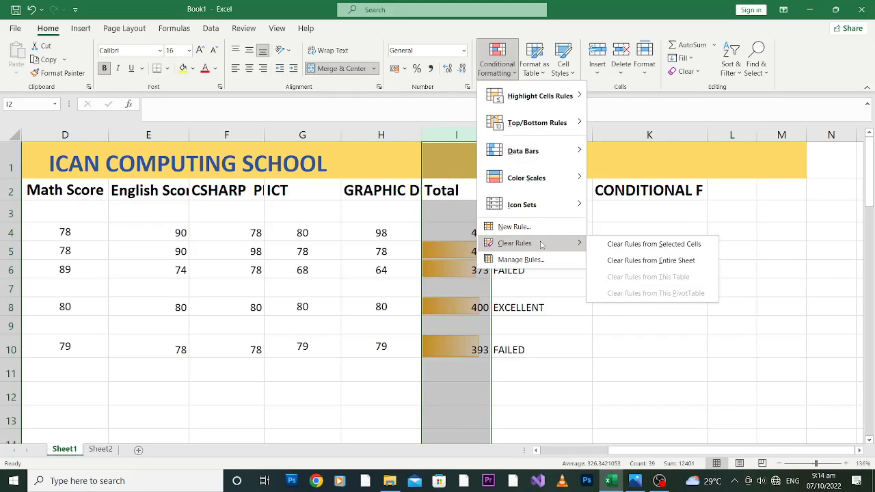
left_click(654, 260)
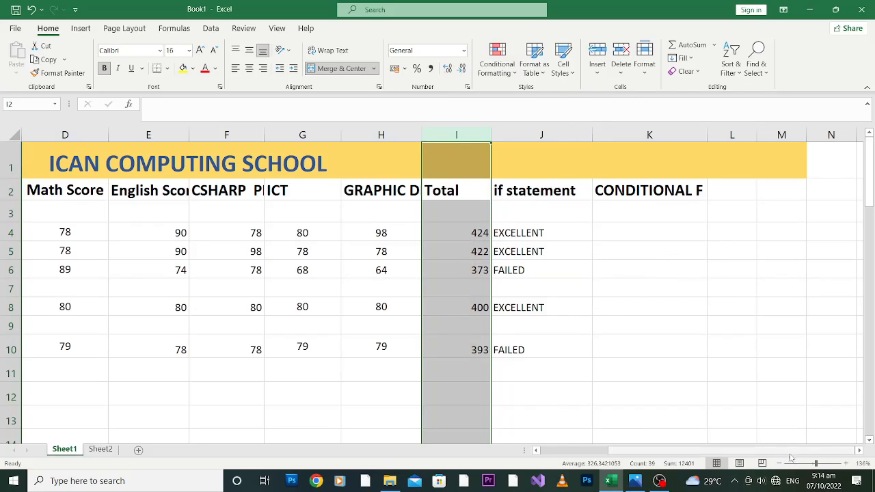
Step: Enter 89 as the Math Score of the first student in cell D3
left_click_drag(817, 464, 813, 464)
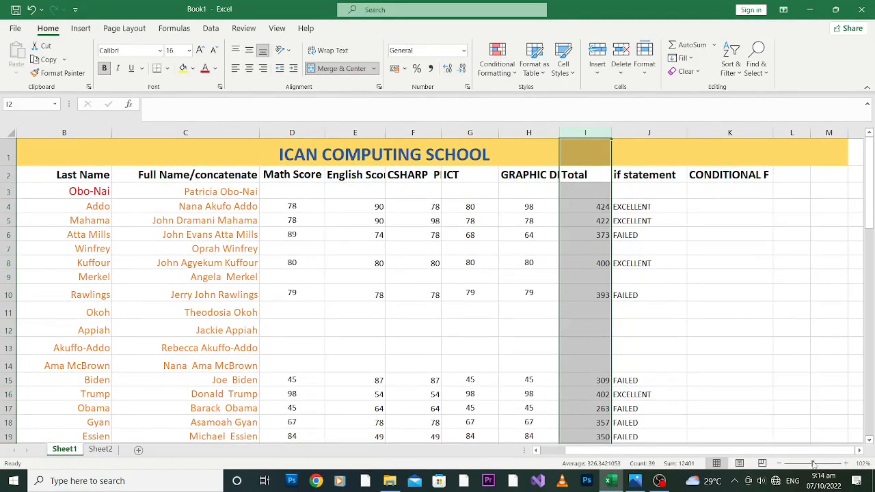
left_click_drag(869, 218, 873, 192)
left_click(571, 335)
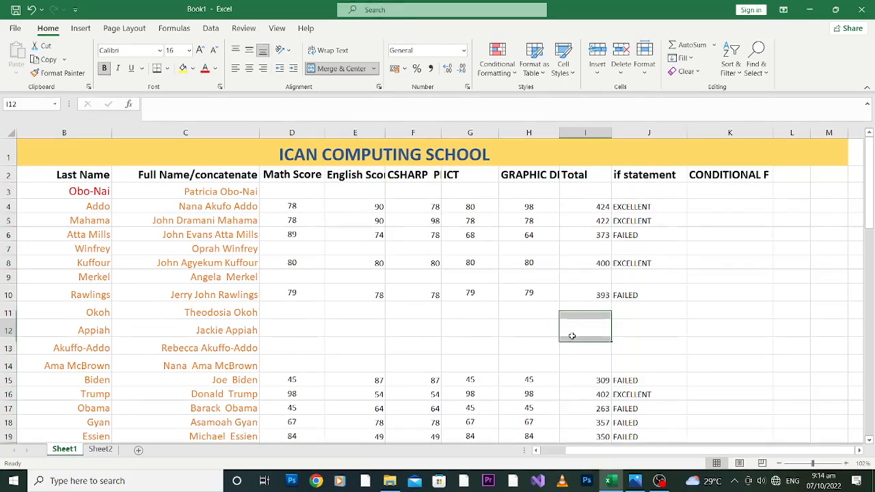
left_click(298, 192)
type("89")
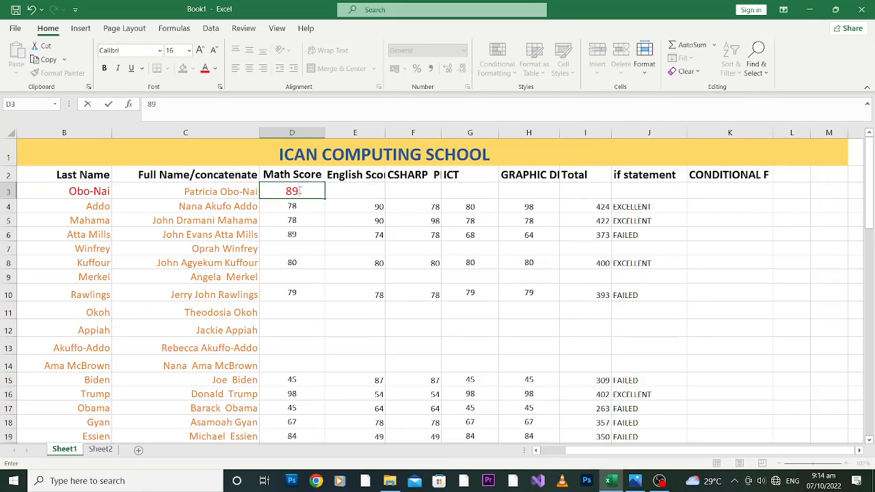
key("Return")
Step: Enter the Math Scores 89, 654, 891 and 787 in cells D11 to D14
left_click(287, 314)
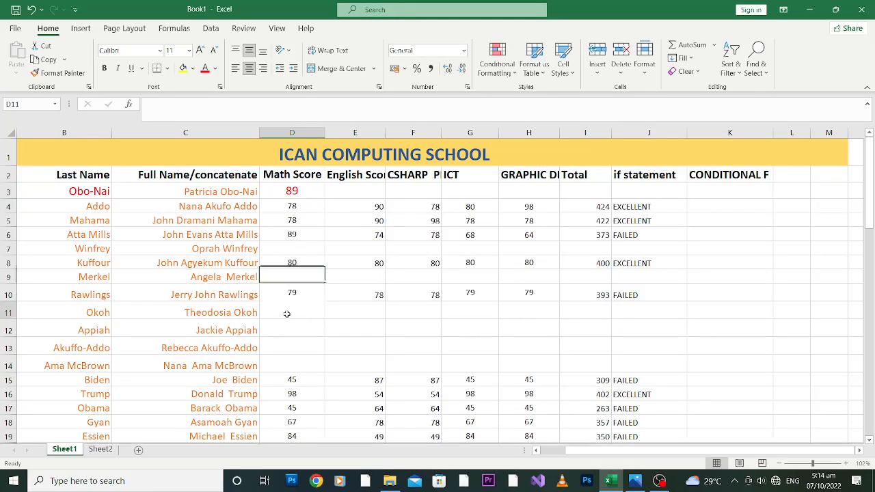
type("89")
key("Return")
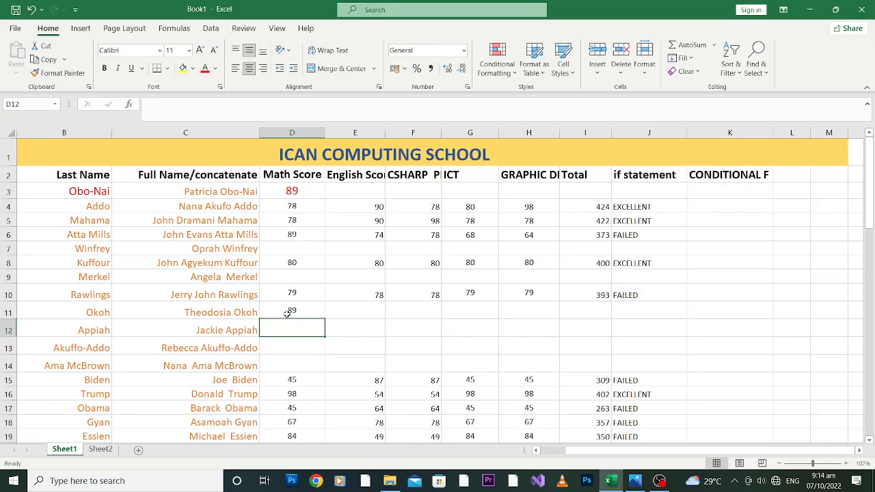
type("654")
key("Return")
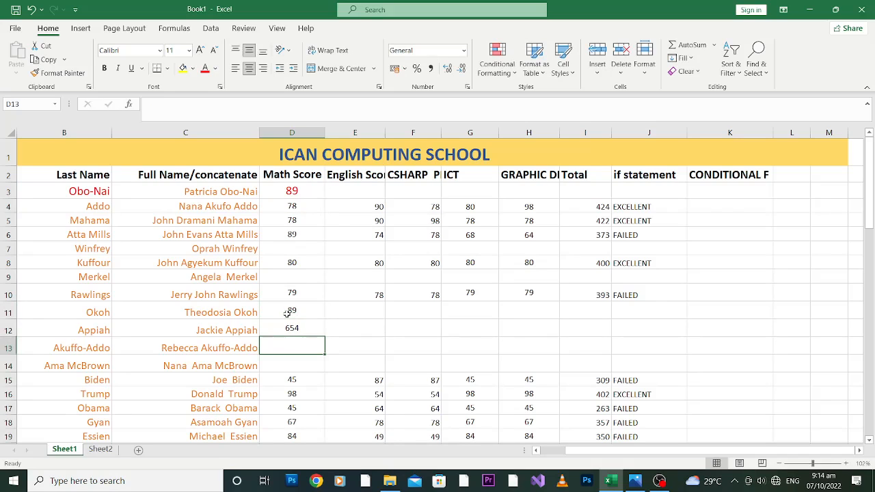
type("891")
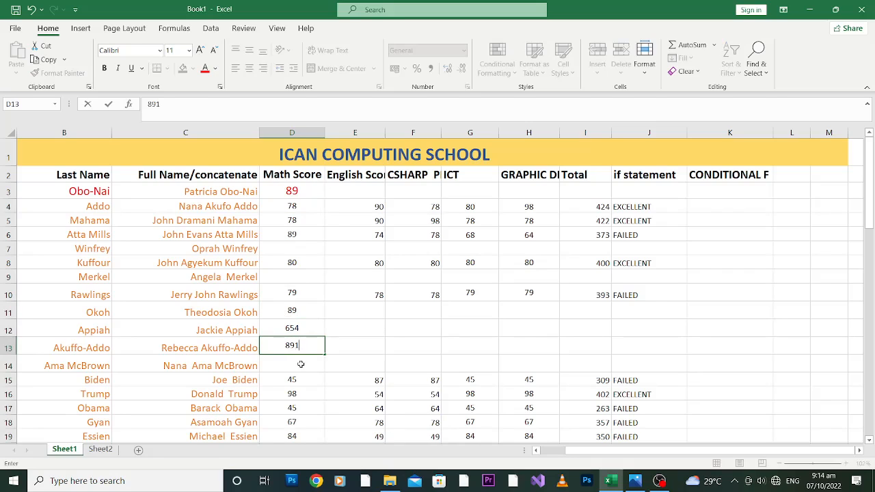
key("Return")
type("78")
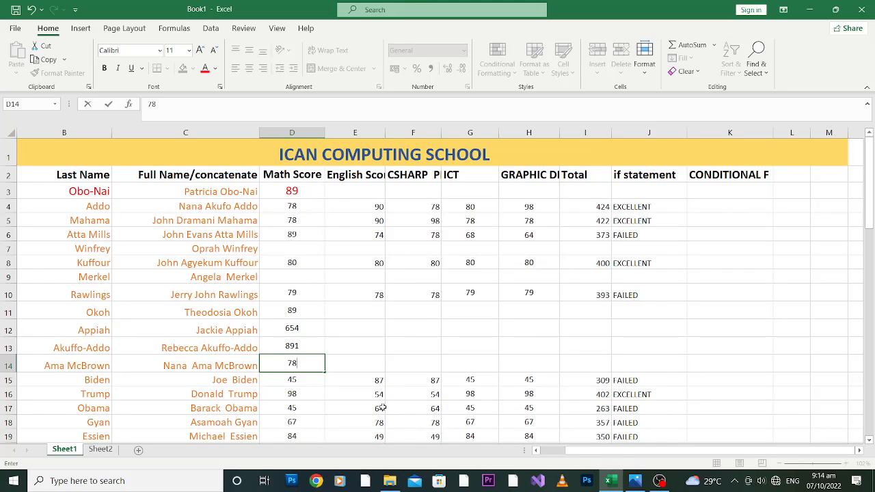
type("7")
left_click(657, 186)
Step: Copy the IF formula from J4 up into J3, and from J6 down through J14
double_click(657, 205)
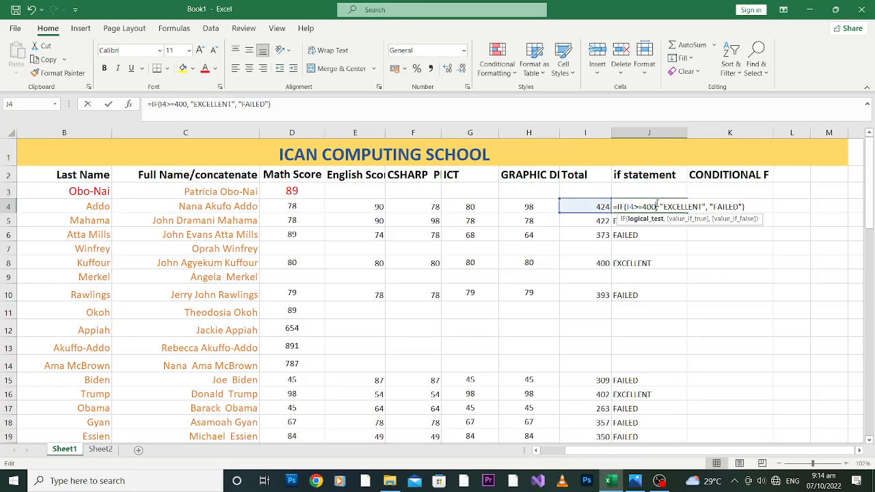
left_click(664, 190)
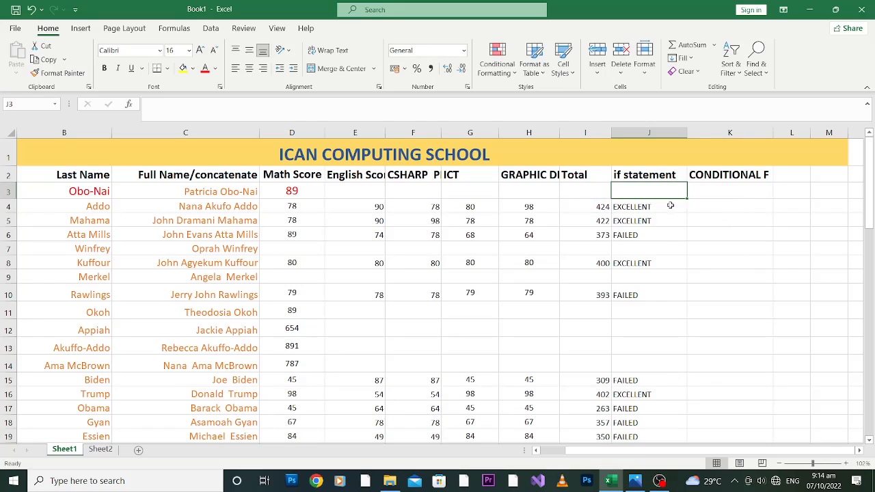
left_click(672, 208)
left_click(679, 215)
left_click(674, 204)
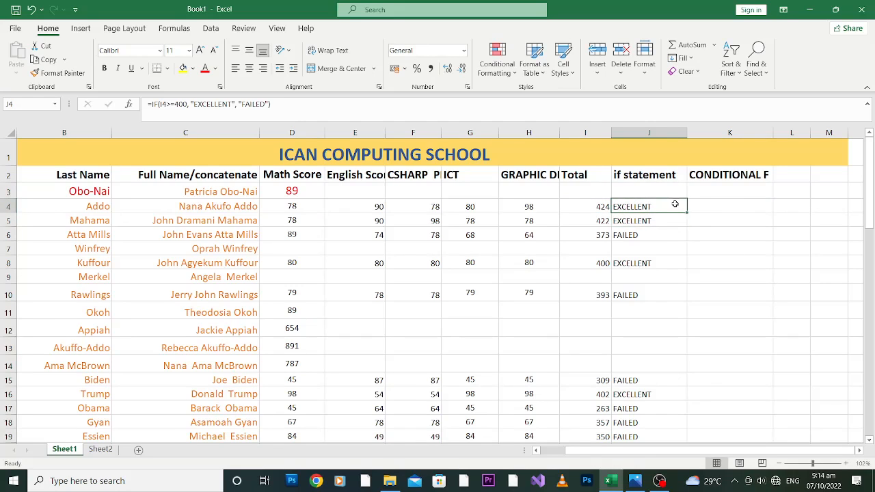
left_click_drag(686, 213, 682, 190)
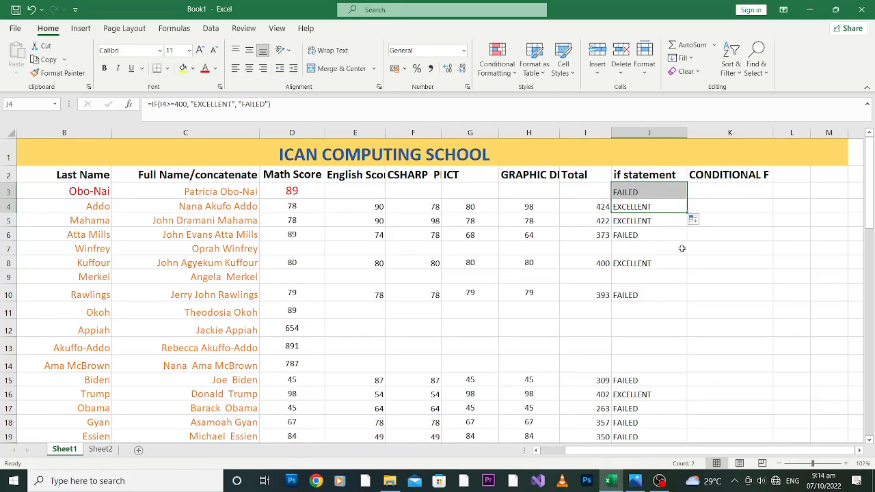
left_click(681, 235)
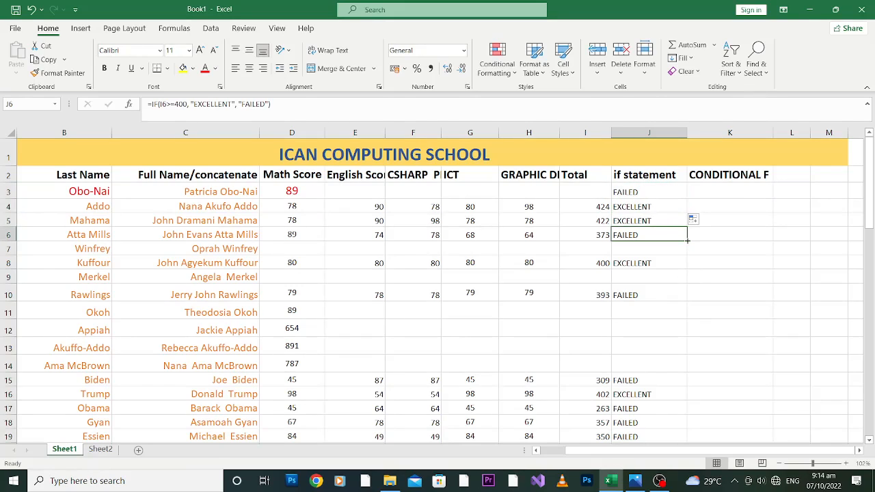
left_click_drag(687, 241, 680, 373)
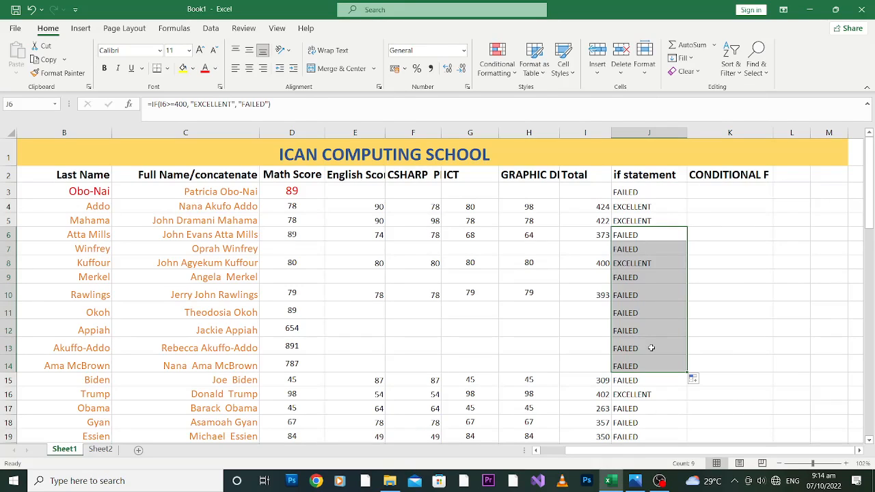
Step: Enter the Totals 456, 465, 345 and 781 in cells I11 to I14
left_click(593, 311)
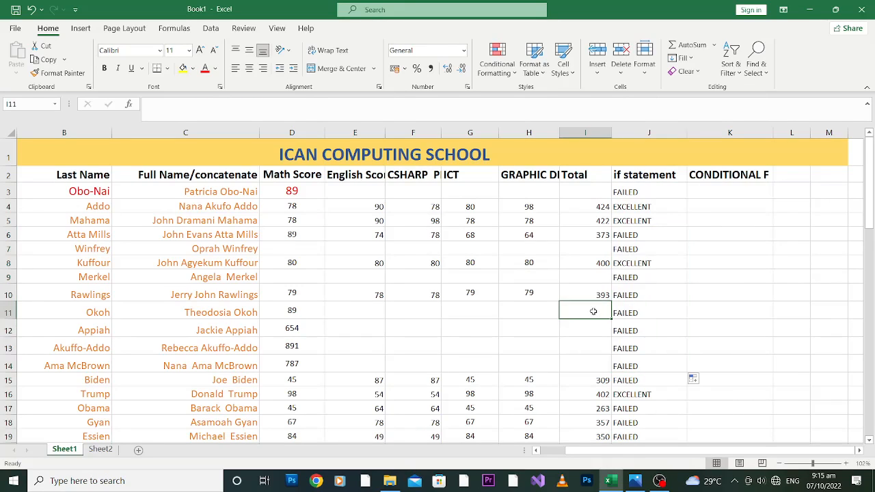
type("4")
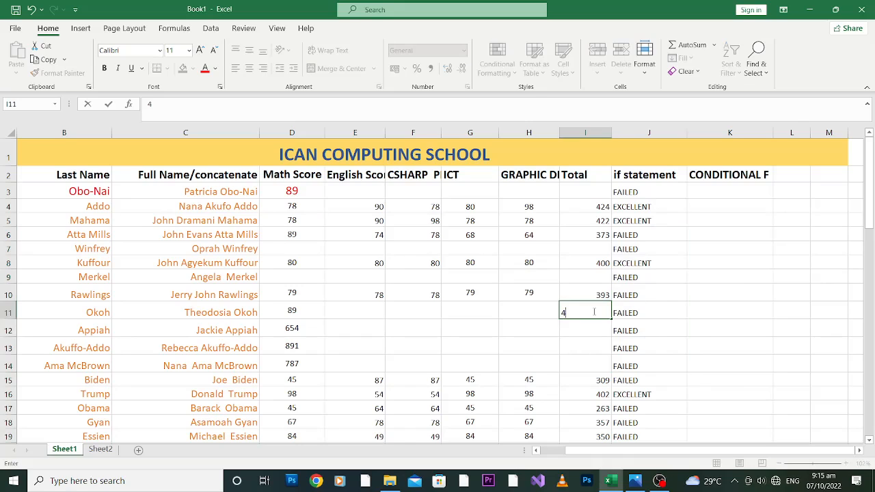
type("56")
key("Return")
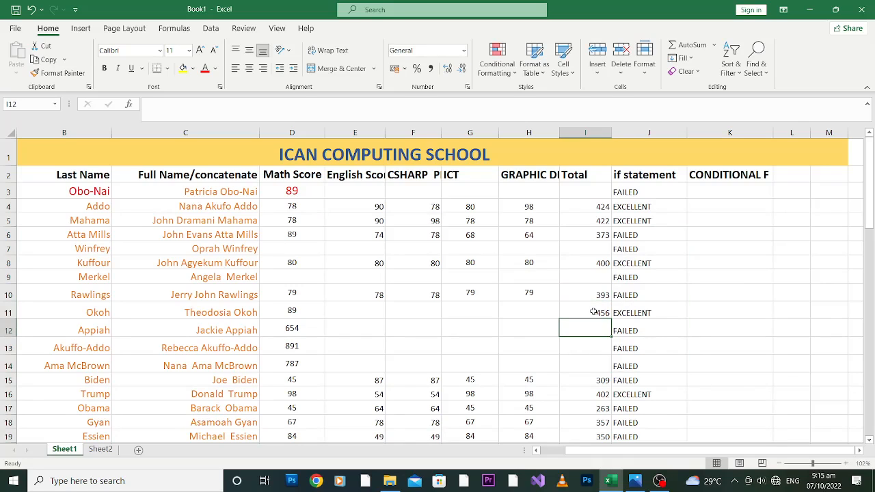
type("465")
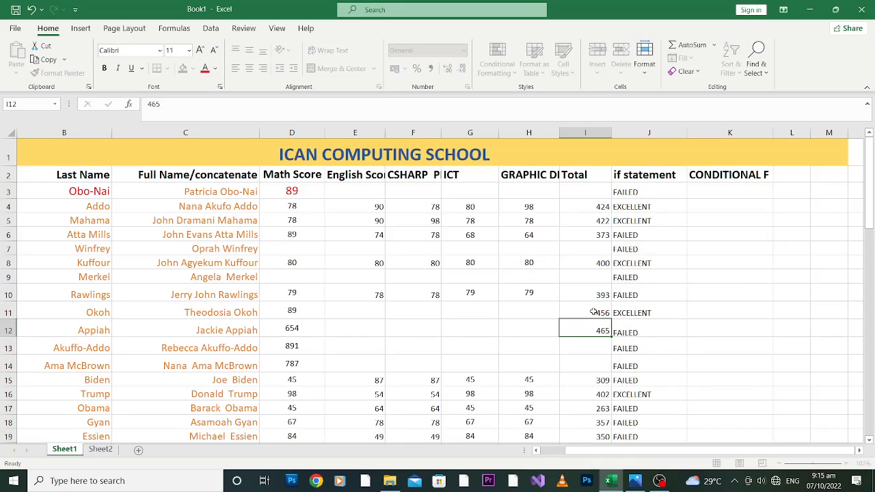
key("Return")
type("345")
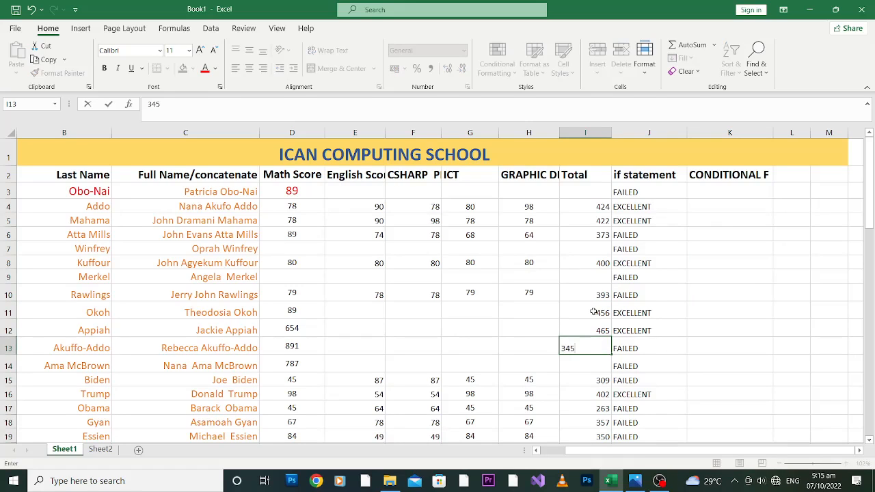
key("Return")
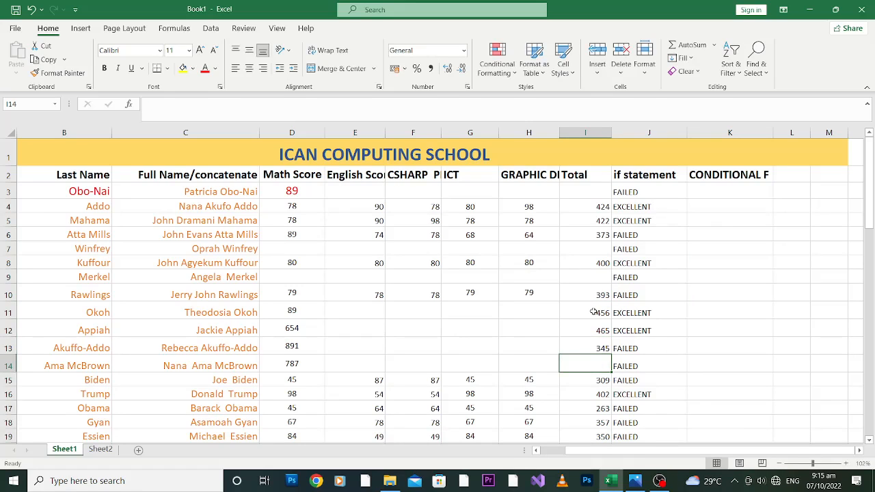
type("781")
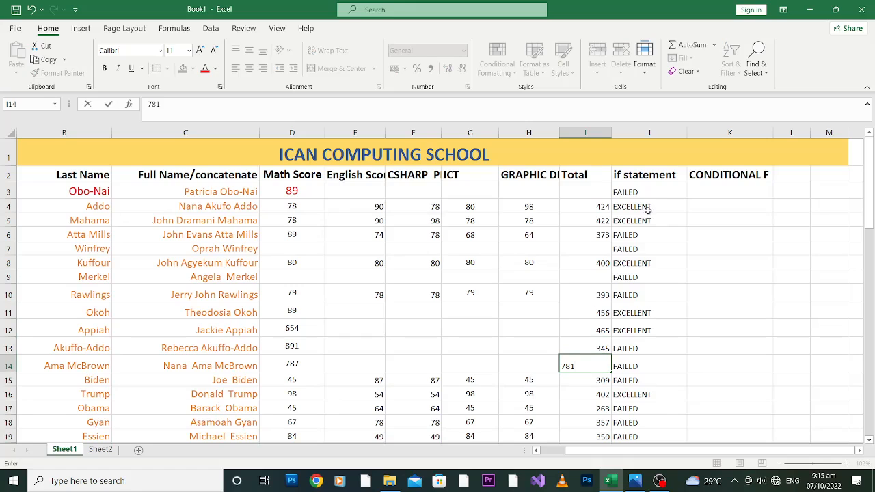
Step: Fill the empty Total cells with 782 in I9, 641 in I7 and 455 in I3
left_click(593, 280)
type("78")
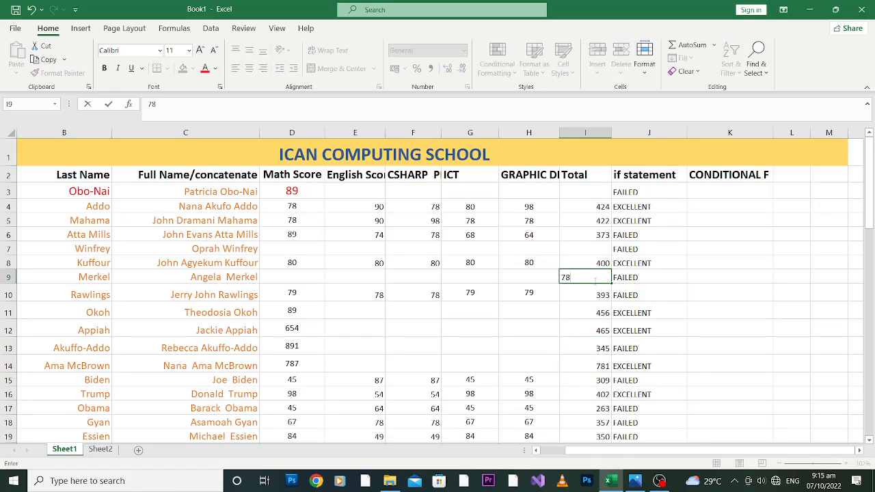
type("2")
key("Up")
key("Up")
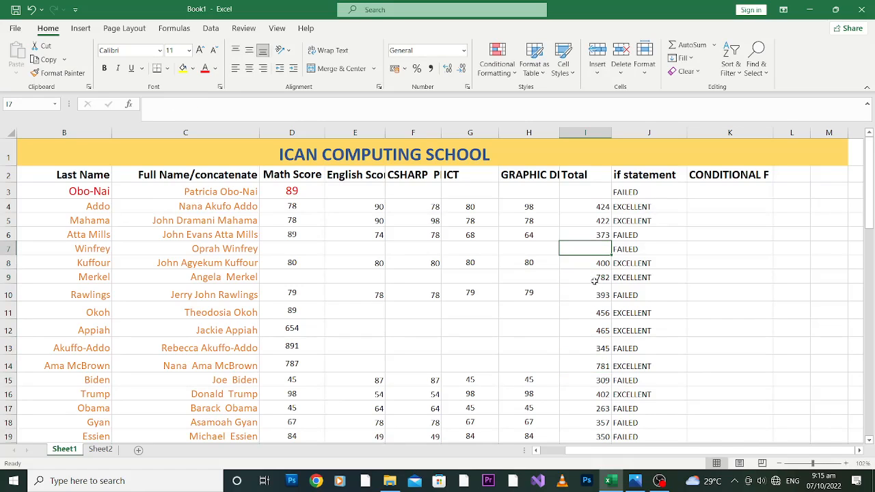
type("64")
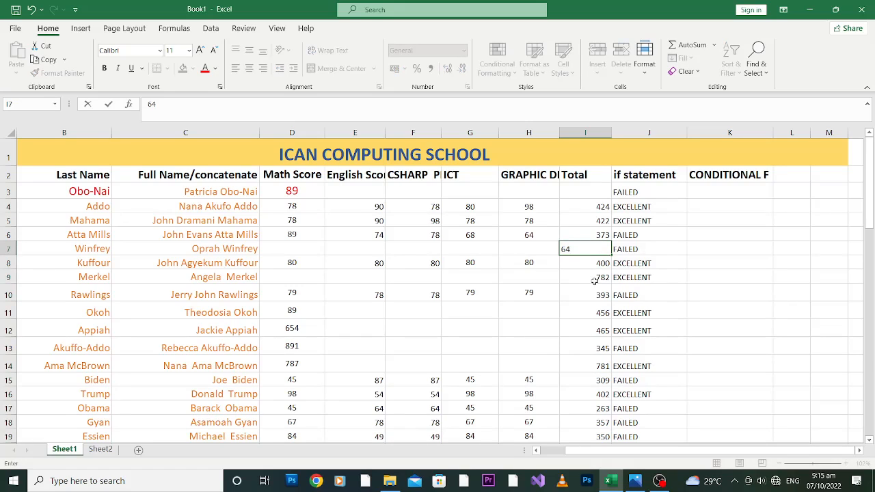
type("162")
key("BackSpace")
key("BackSpace")
left_click(587, 192)
type("455")
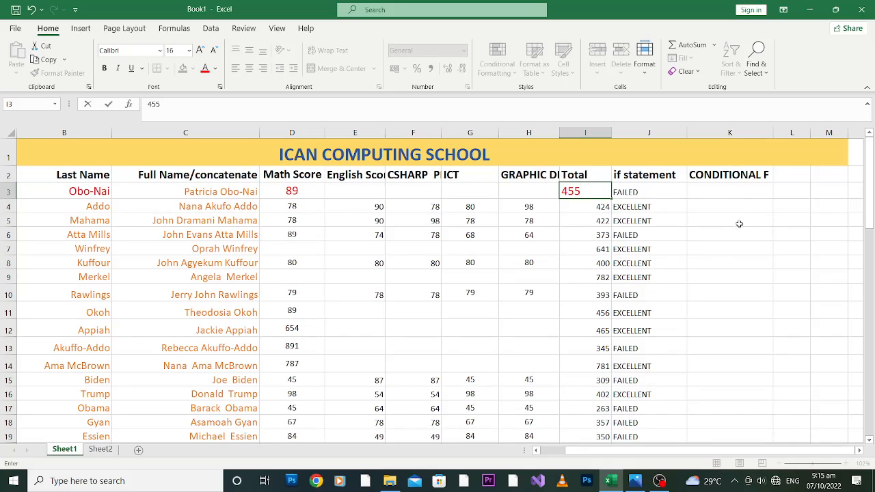
left_click(729, 192)
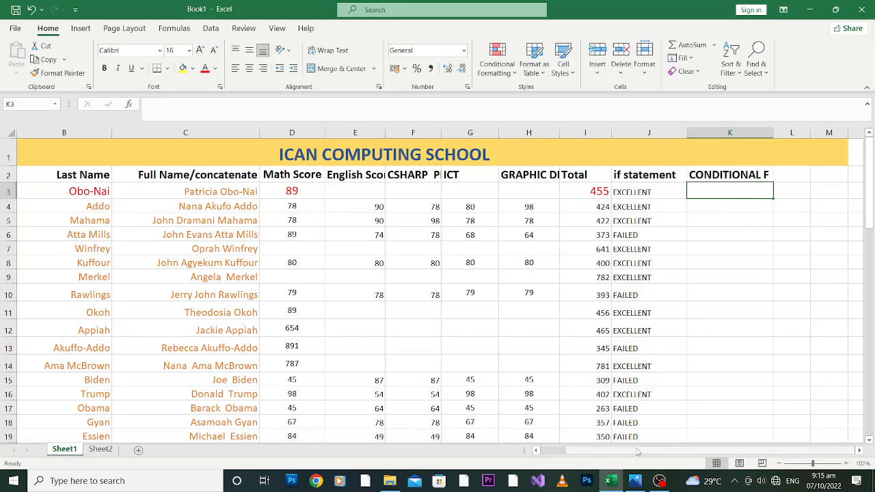
Step: Enter the formula =IF(I3<300, I3+100, I3+120) in cell K3 of the conditional column
left_click_drag(634, 451, 723, 452)
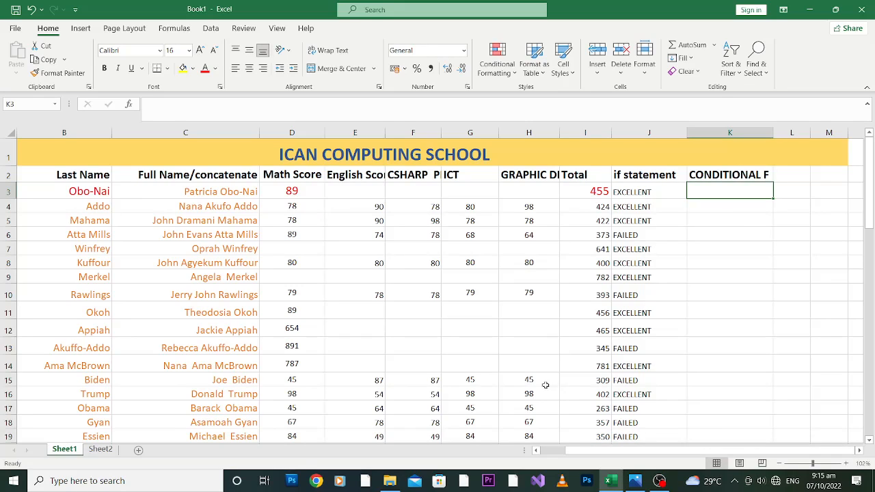
left_click(624, 192)
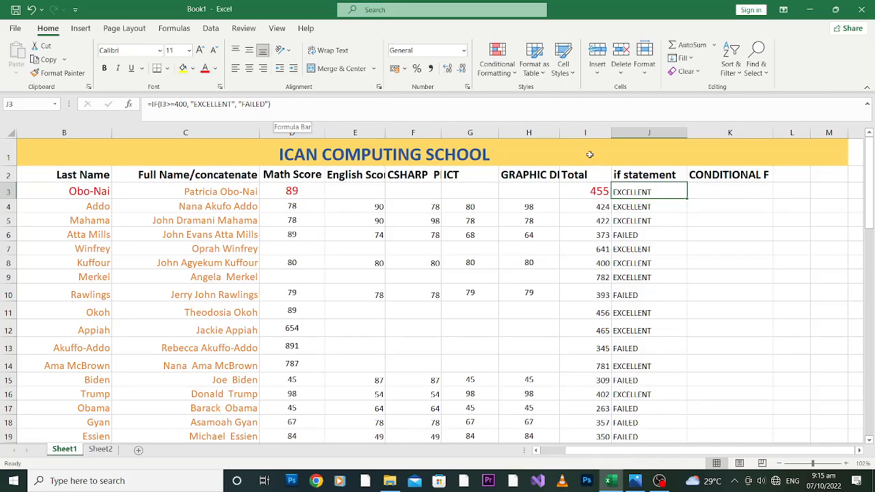
left_click(720, 190)
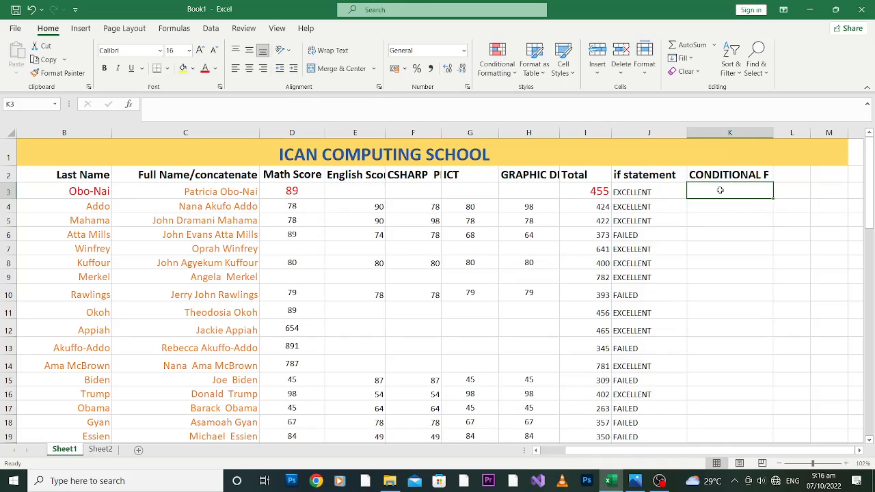
type("=if")
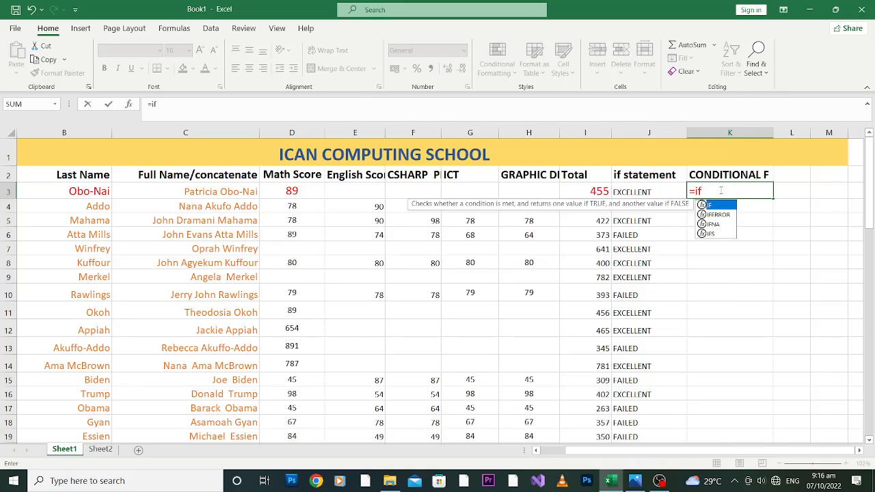
type("(")
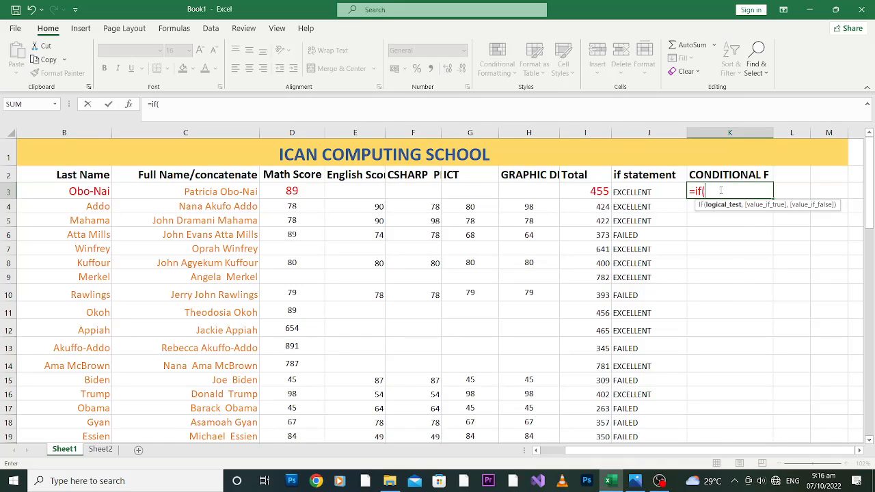
type("i3")
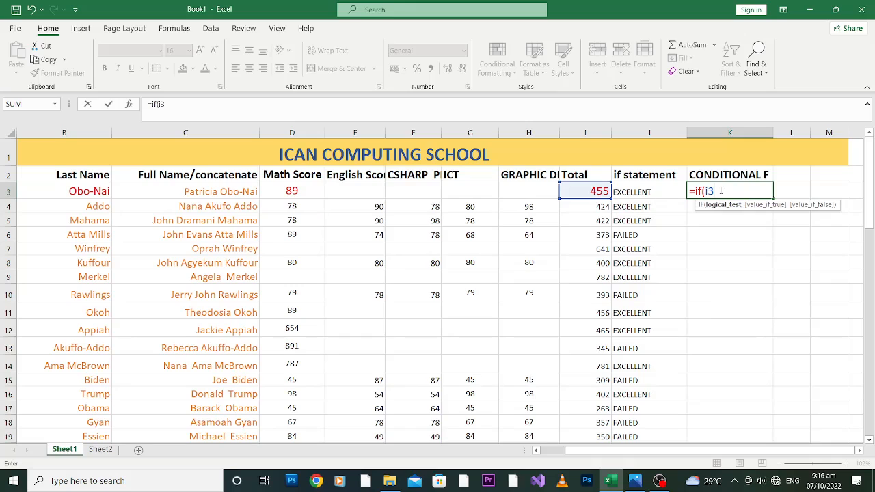
type("<300,")
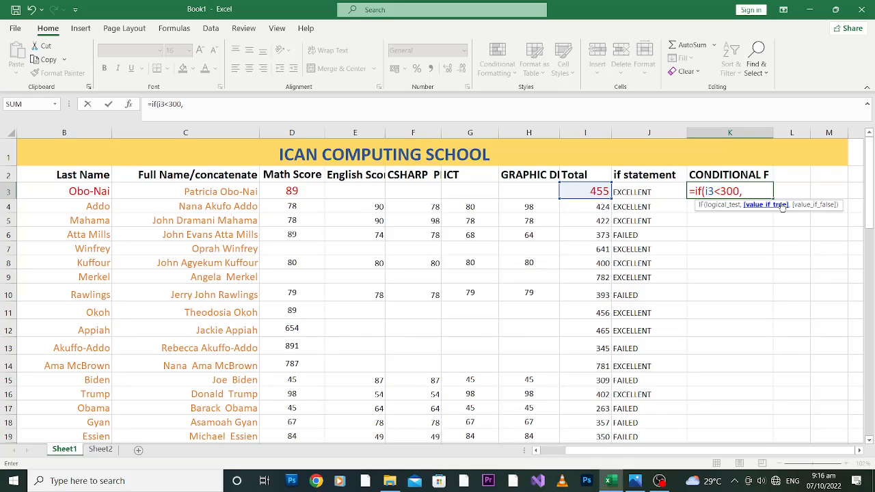
type("i")
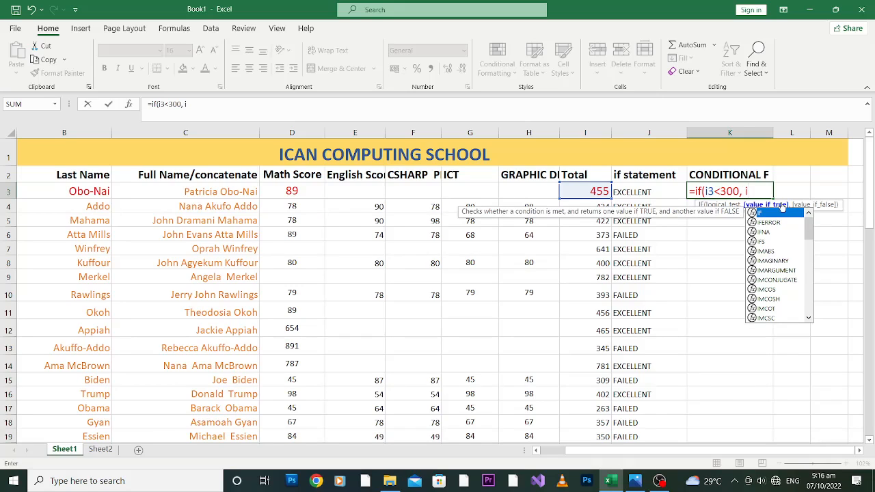
type("3")
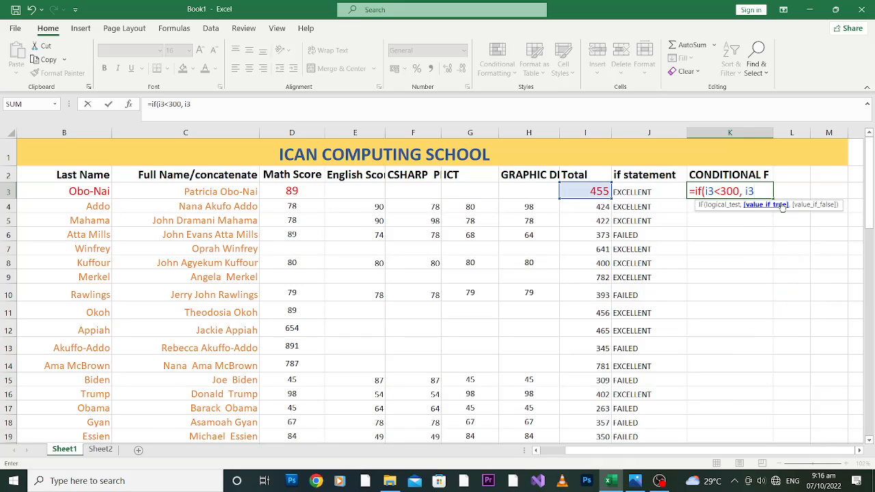
type("+10")
type("00")
type(",")
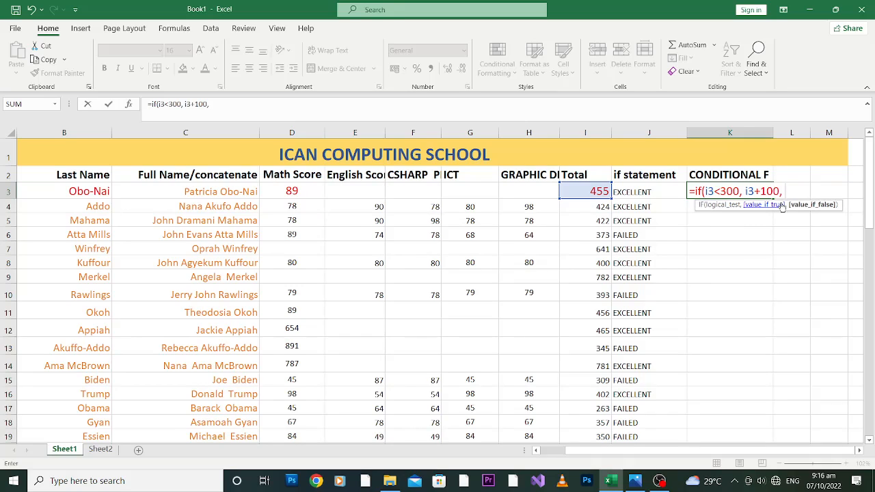
type(" i3")
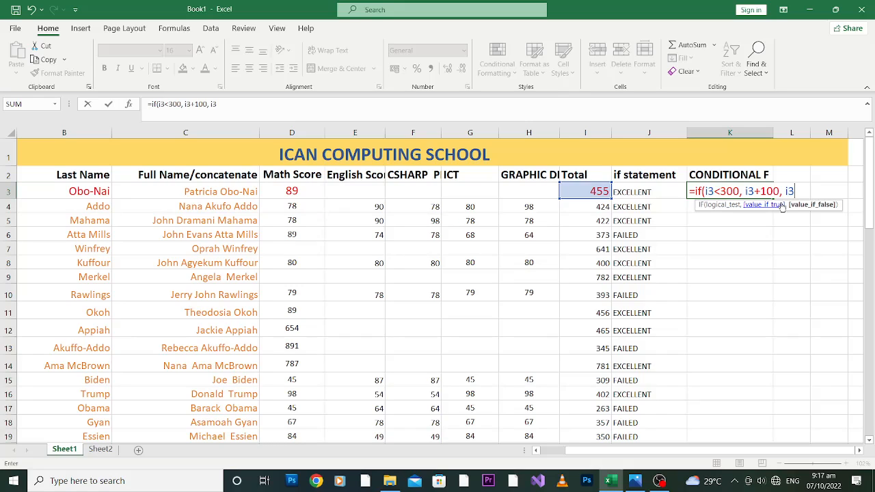
type("+120)")
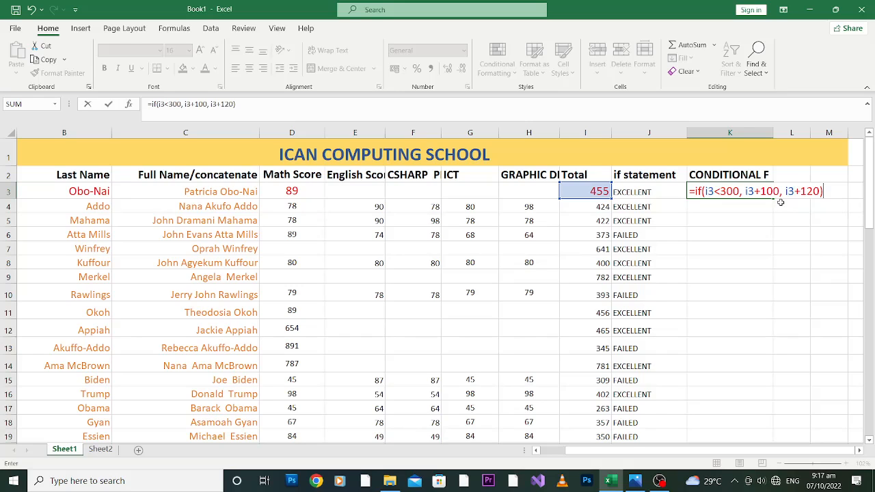
key("Return")
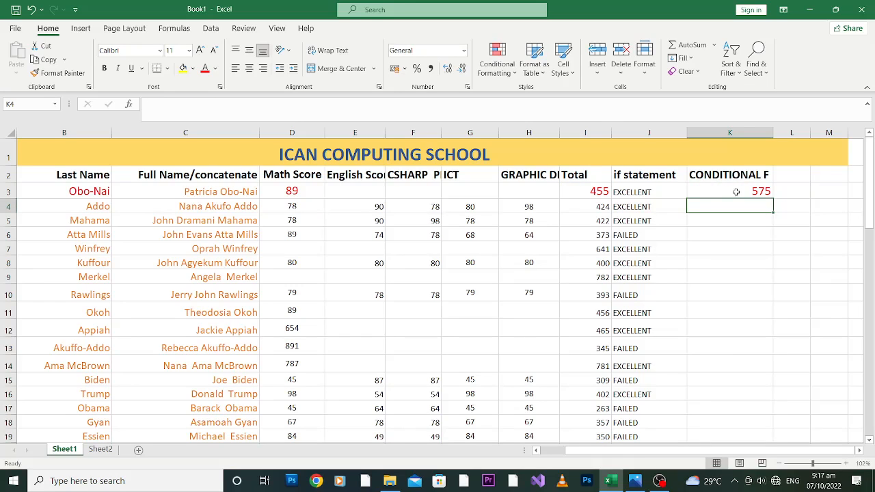
Step: Copy the IF formula from K3 down through the remaining student rows of column K
left_click(735, 192)
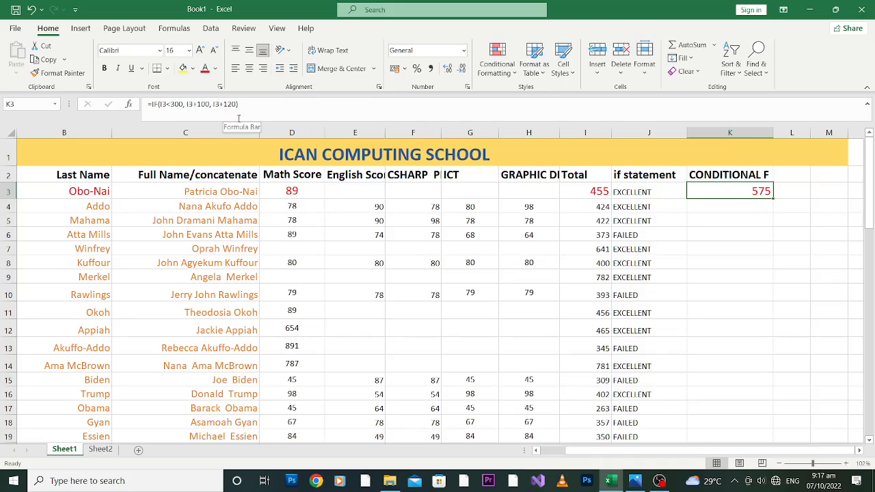
left_click(590, 192)
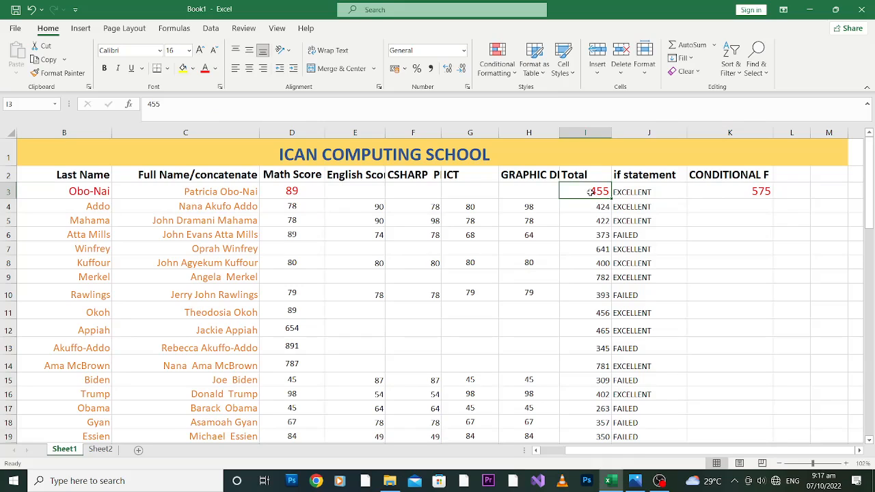
left_click(745, 192)
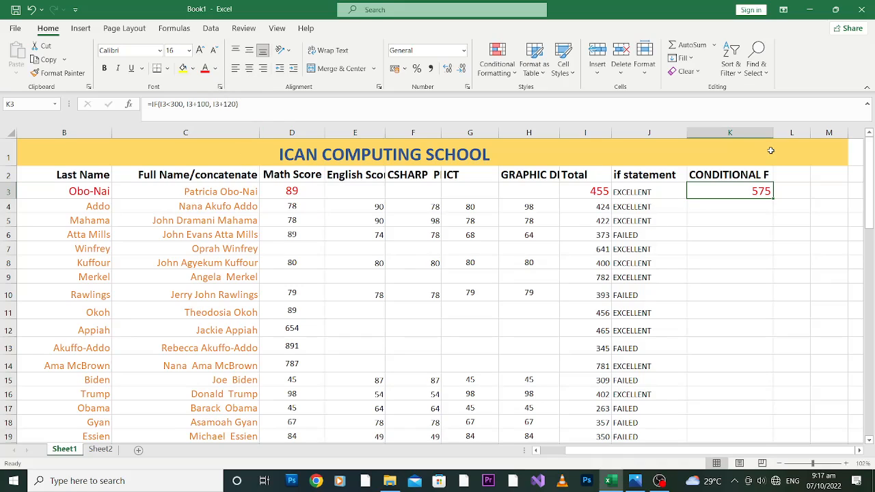
double_click(773, 199)
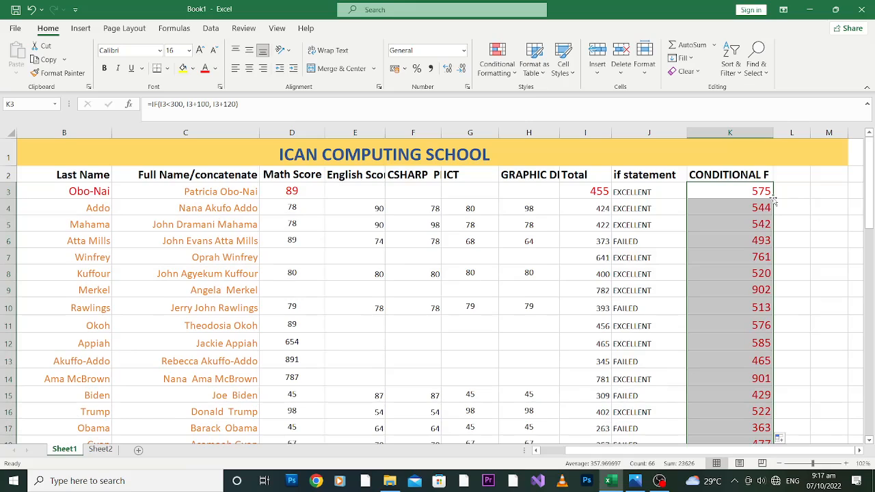
left_click(795, 191)
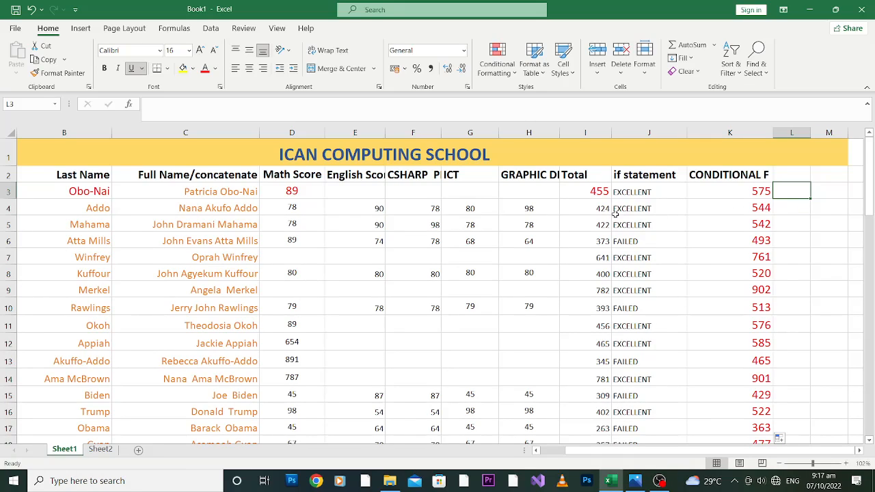
Step: Begin an IF formula in cell L3 that tests whether I3=K3
left_click(591, 192)
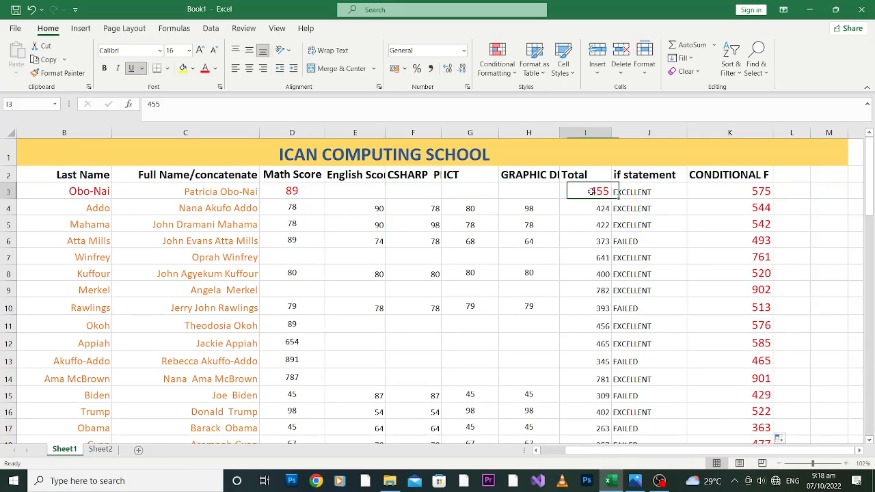
left_click(744, 192)
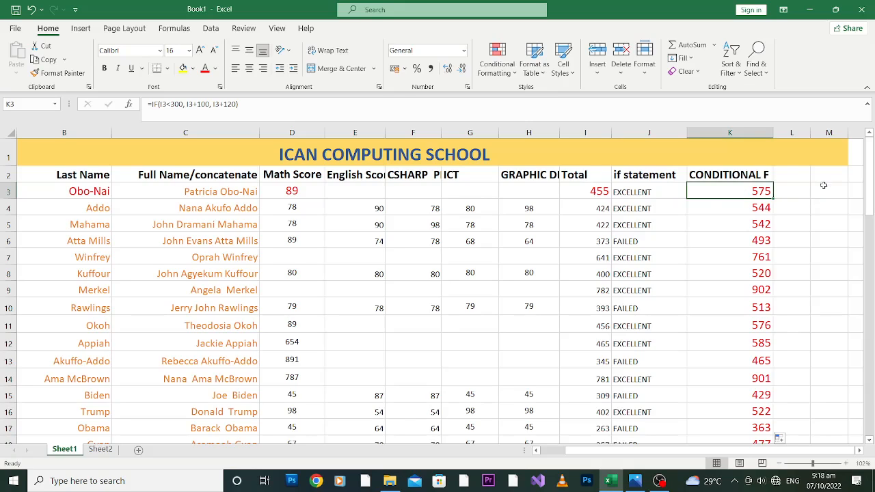
left_click(799, 195)
type("=")
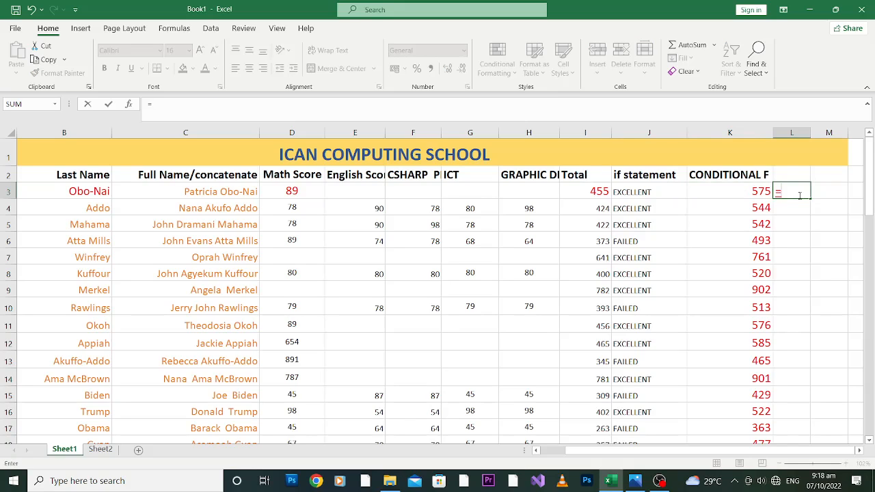
key("BackSpace")
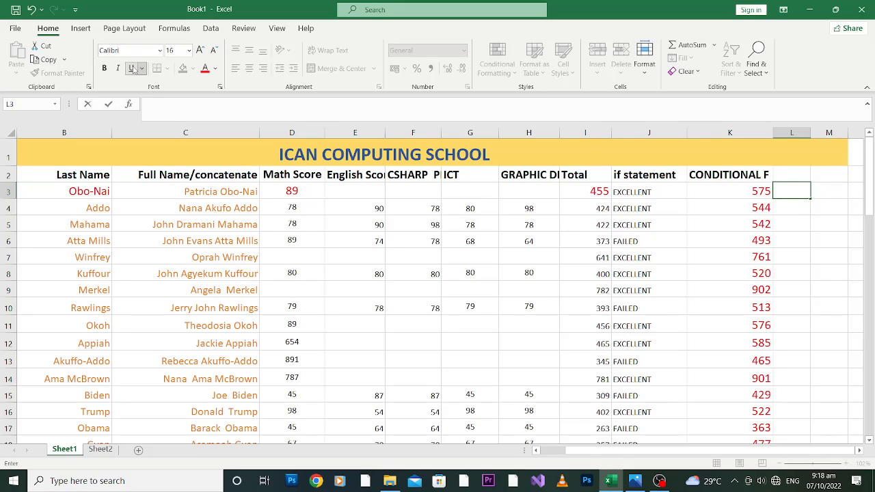
type("=")
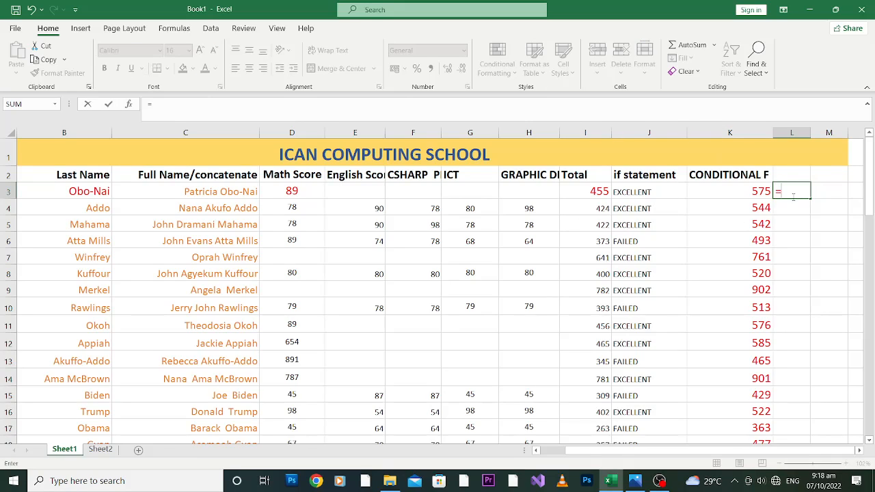
type("if")
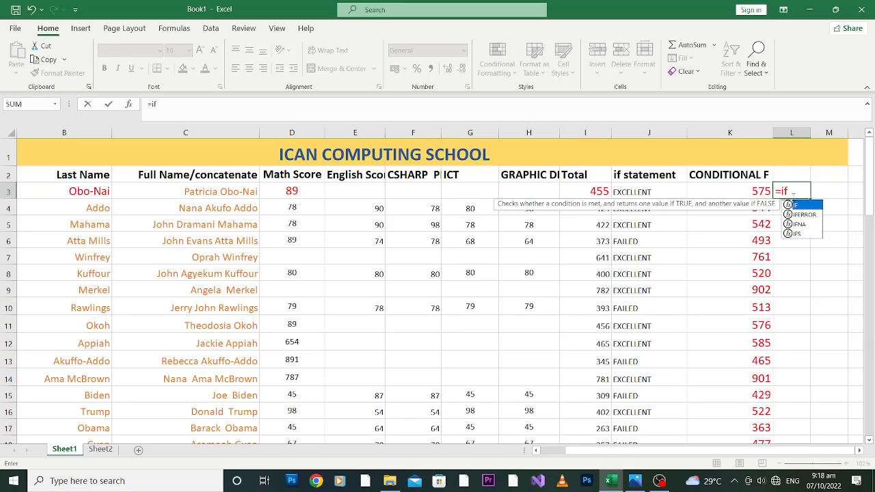
type("(i3")
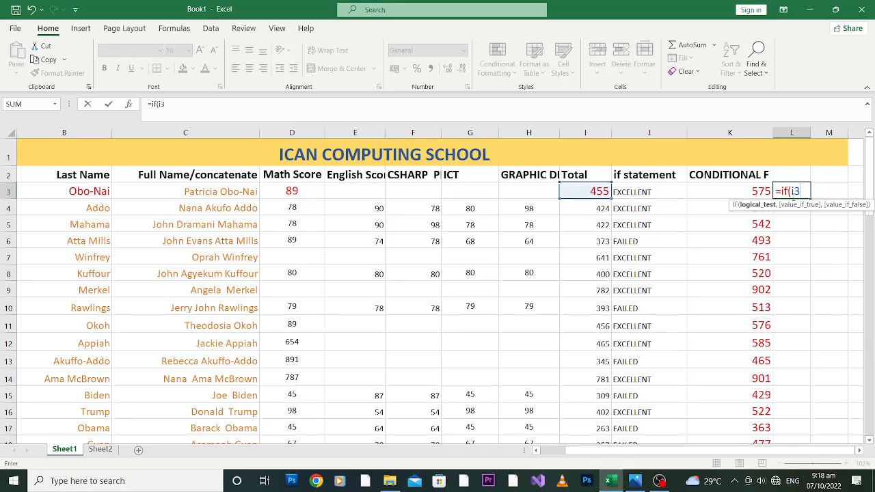
type("=k")
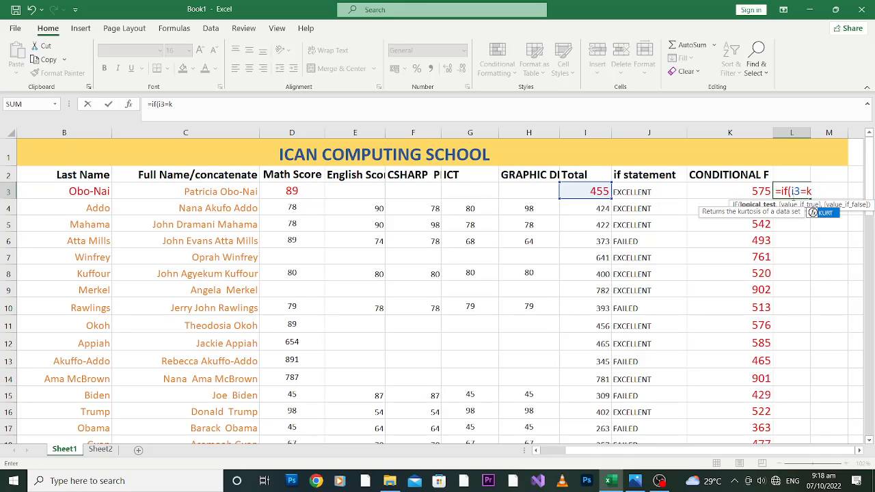
type("3")
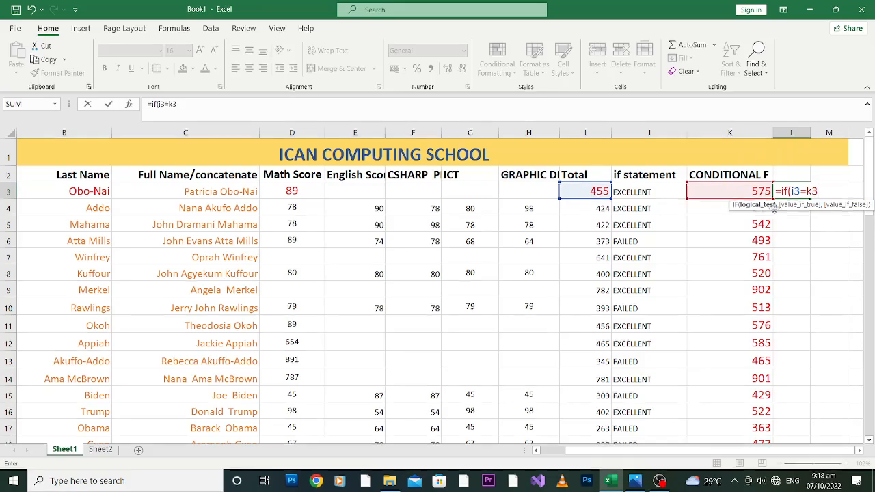
Step: Add "I am equal" as the value-if-true argument of the IF formula in L3
type(",")
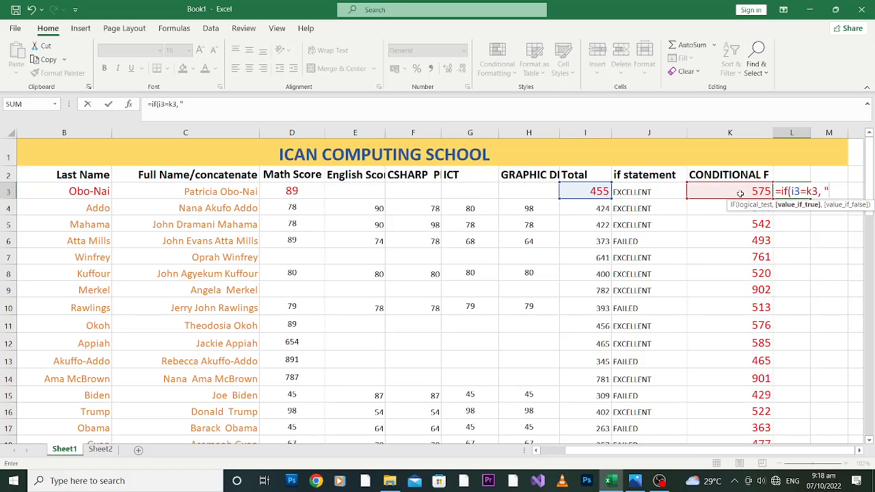
key("BackSpace")
type("ed")
key("BackSpace")
type("qual to")
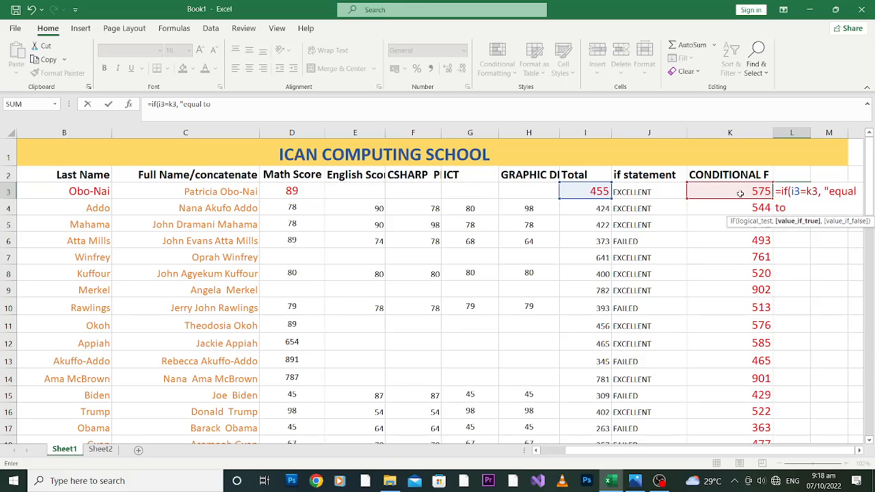
key("BackSpace")
key("BackSpace")
key("BackSpace")
key("BackSpace")
key("BackSpace")
key("BackSpace")
key("BackSpace")
key("BackSpace")
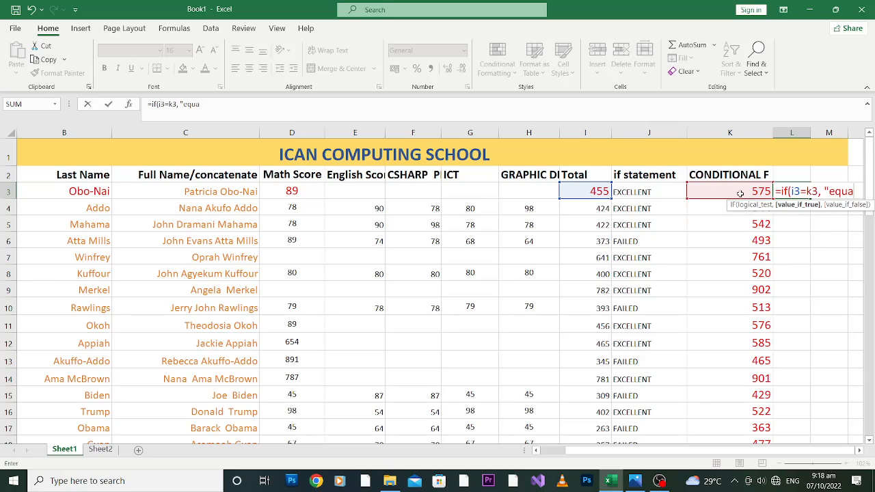
type("I am equal\"")
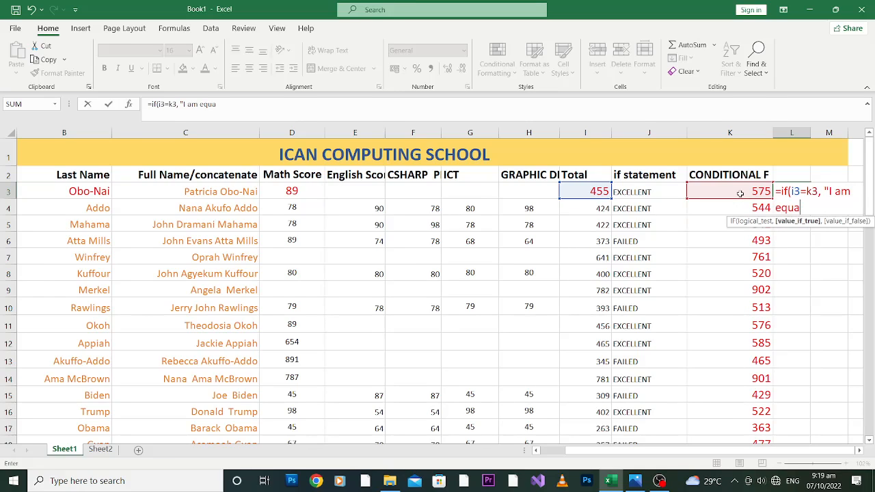
Step: Add " I am not equal" as the value-if-false argument and complete the IF formula in L3
type(",")
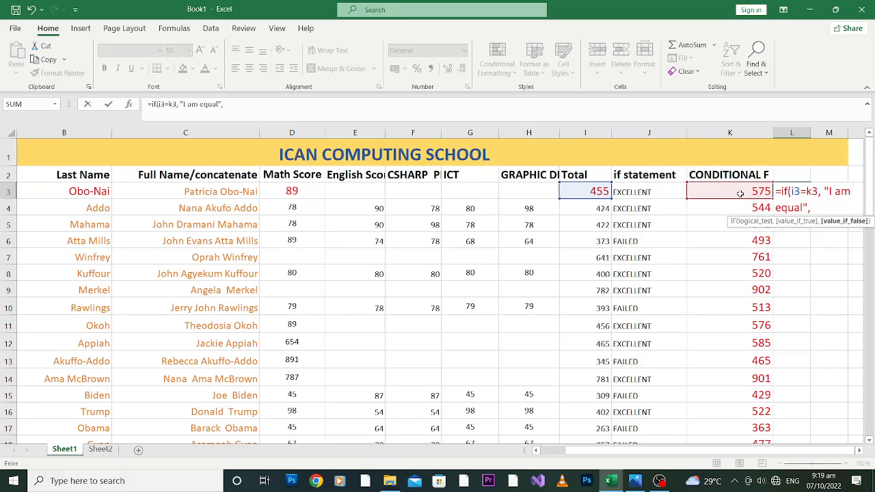
type(" \" is")
key("BackSpace")
key("BackSpace")
type("i")
key("BackSpace")
type("I am not e")
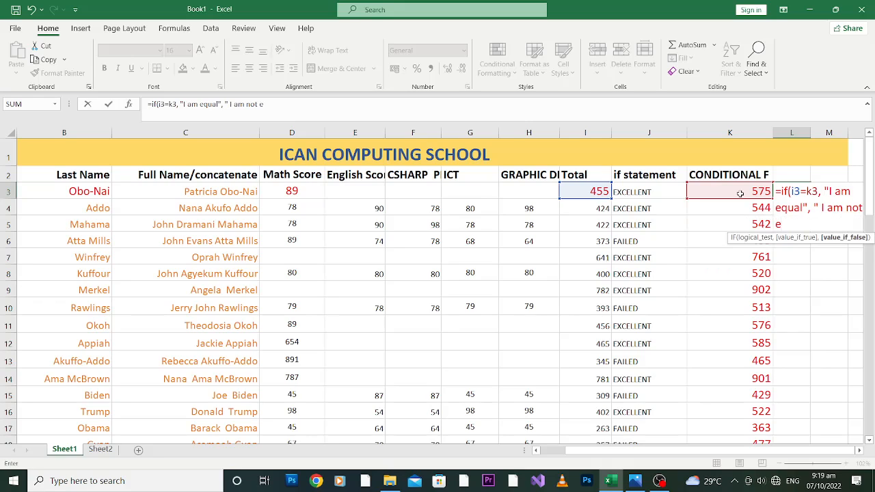
type("qual\")")
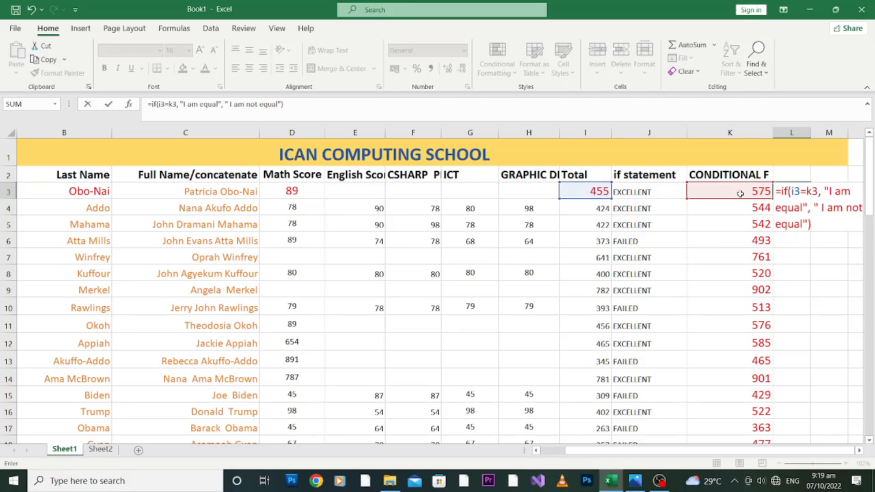
key("Return")
Step: Widen column L to fit the whole result text of the equality formula
left_click(826, 192)
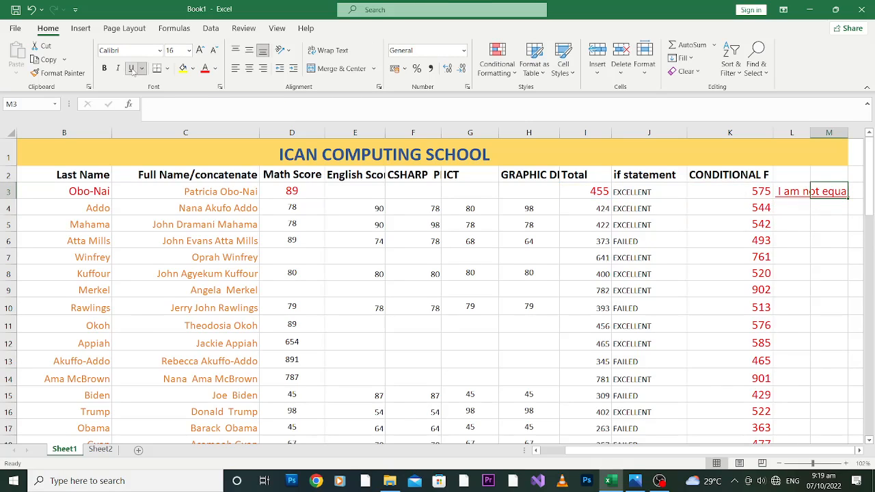
left_click_drag(812, 452, 812, 452)
left_click_drag(810, 132, 854, 130)
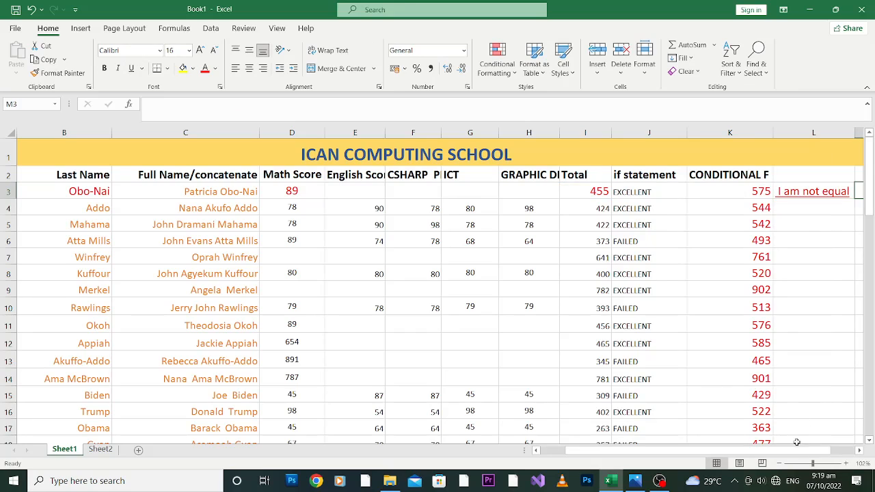
left_click_drag(797, 452, 841, 455)
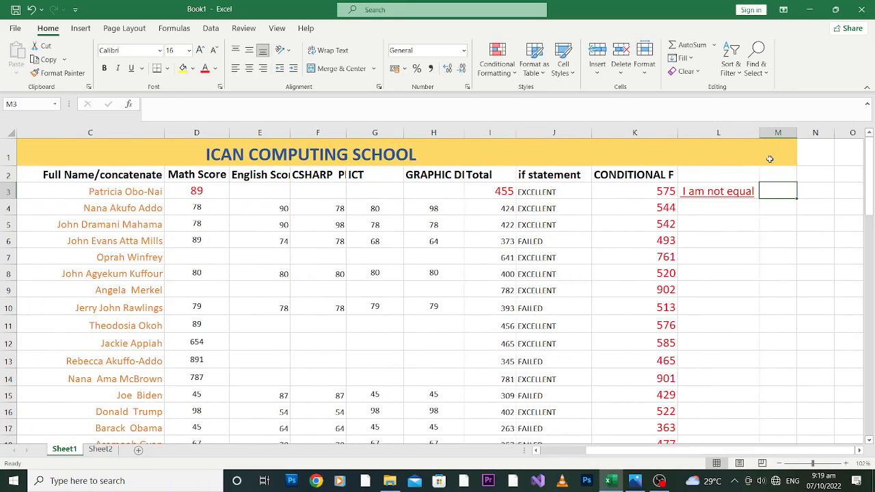
left_click_drag(759, 133, 820, 136)
Step: Copy the equality IF formula from L3 down through the remaining student rows of column L
left_click(761, 193)
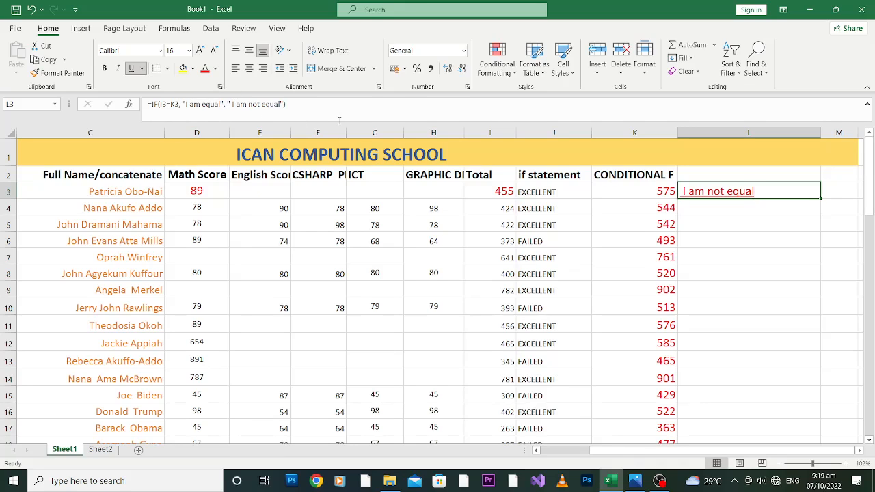
double_click(819, 200)
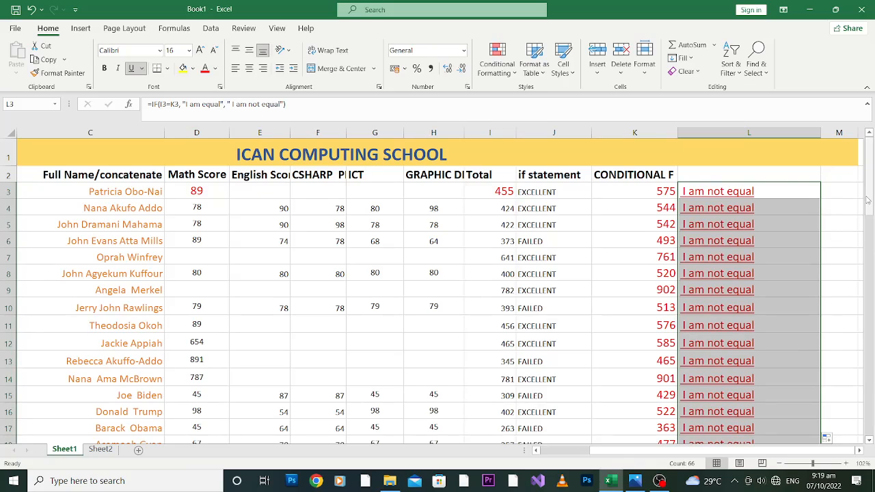
left_click_drag(867, 200, 864, 177)
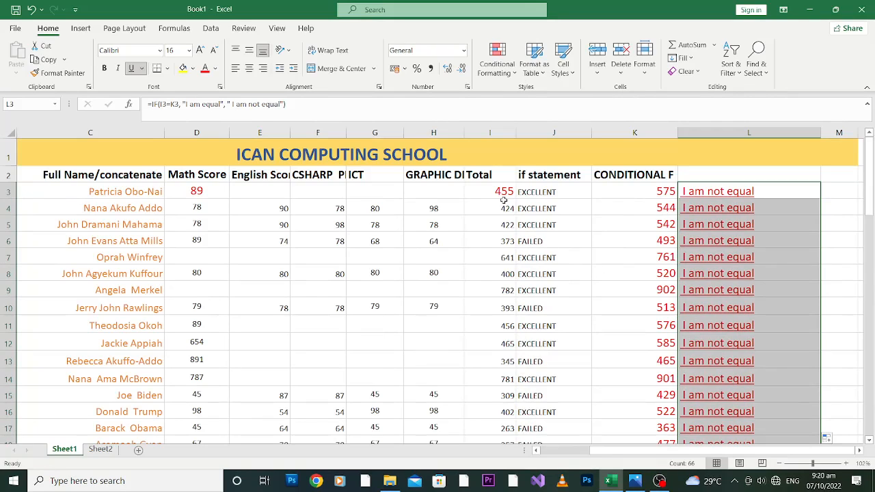
Step: Replace the formula in K3 with the value 455 to match the Total in I3
left_click(646, 195)
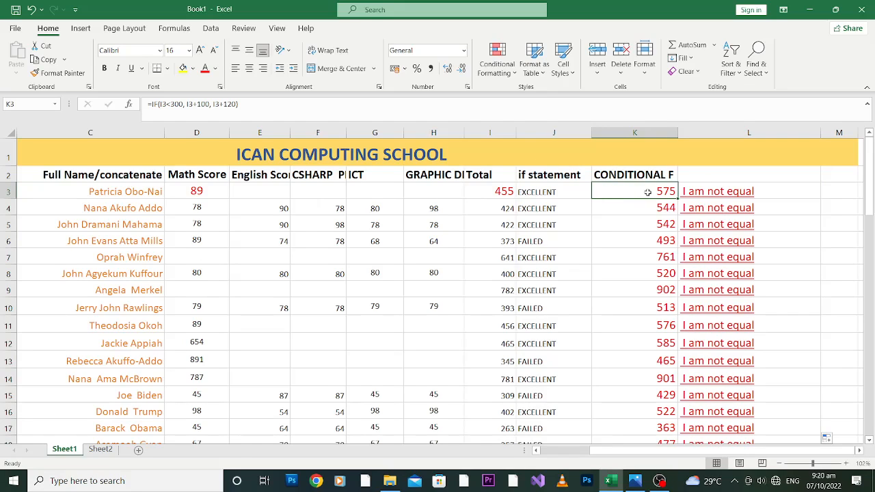
key("Left")
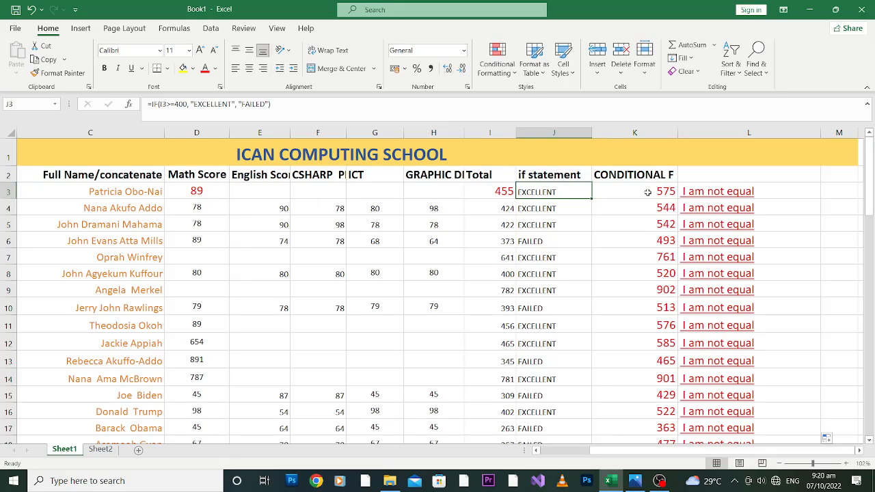
left_click(661, 190)
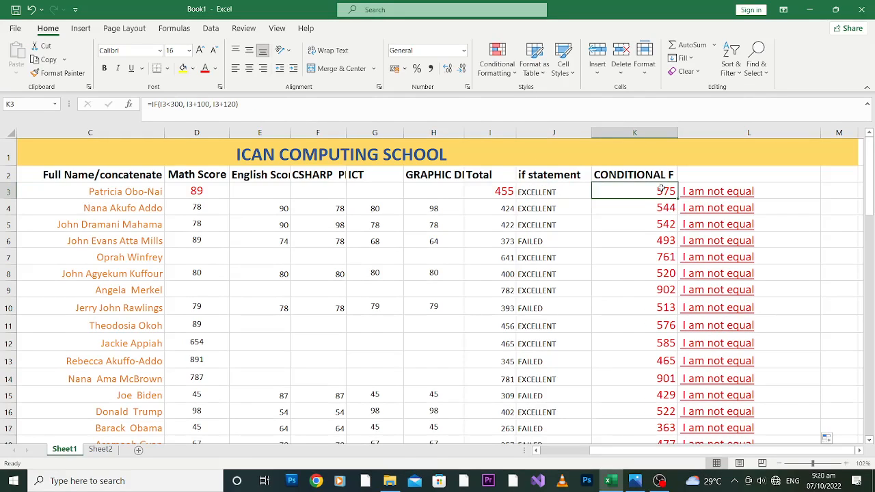
type("455")
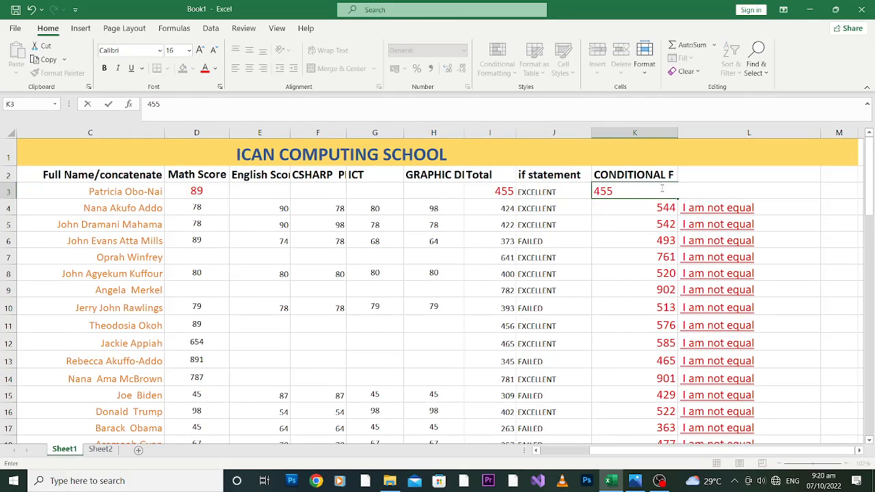
left_click(645, 220)
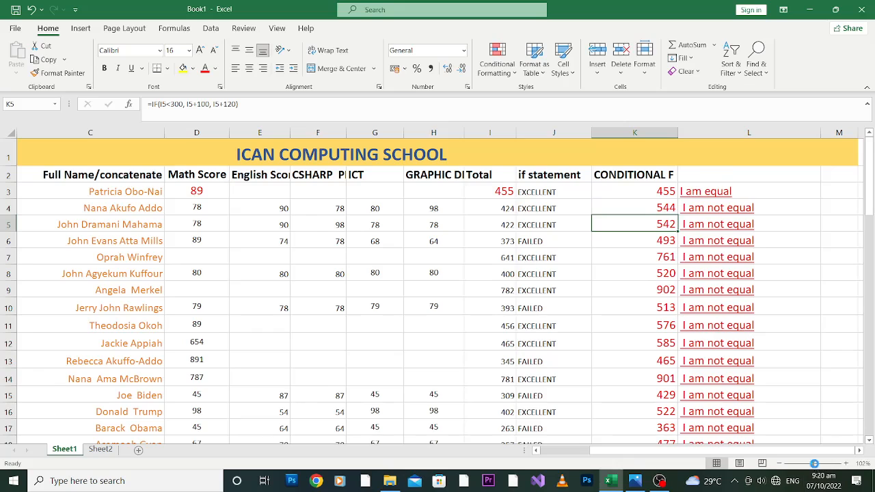
Step: Examine the equality result in L3 at a larger zoom, and compare the Total in I14 with the conditional value in K14
left_click_drag(814, 463, 816, 463)
left_click(635, 171)
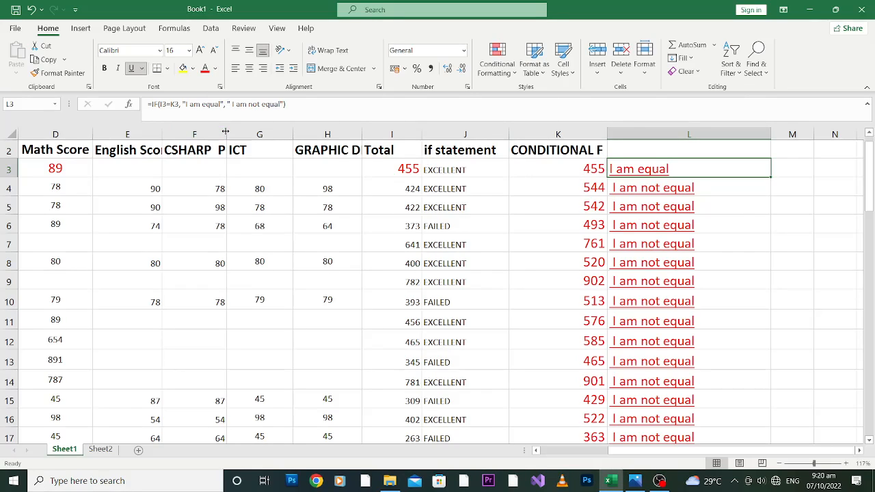
key("super+plus")
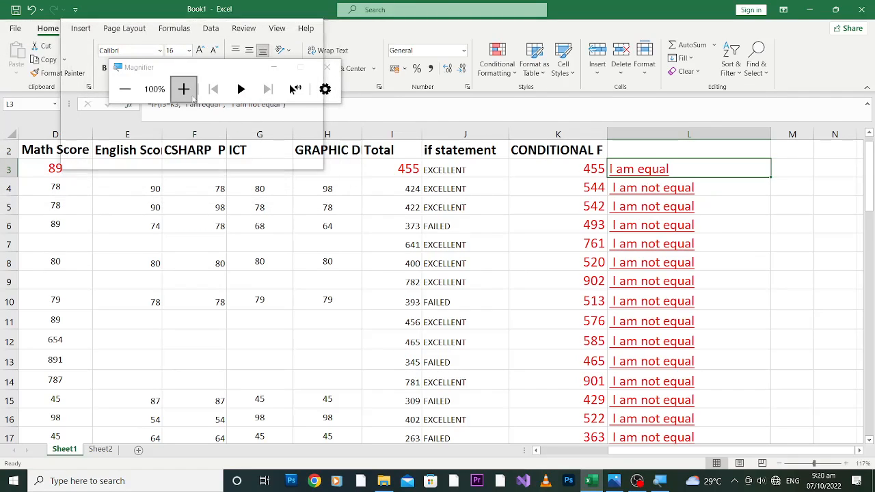
left_click(324, 68)
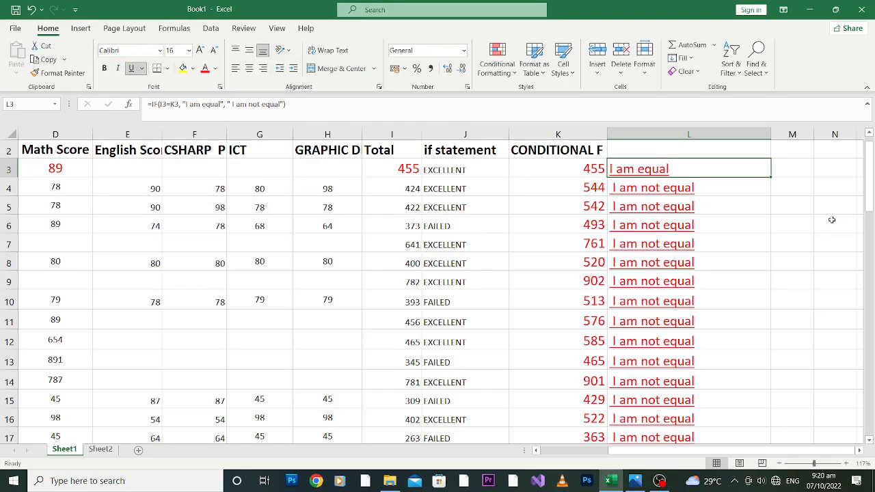
left_click_drag(693, 453, 573, 456)
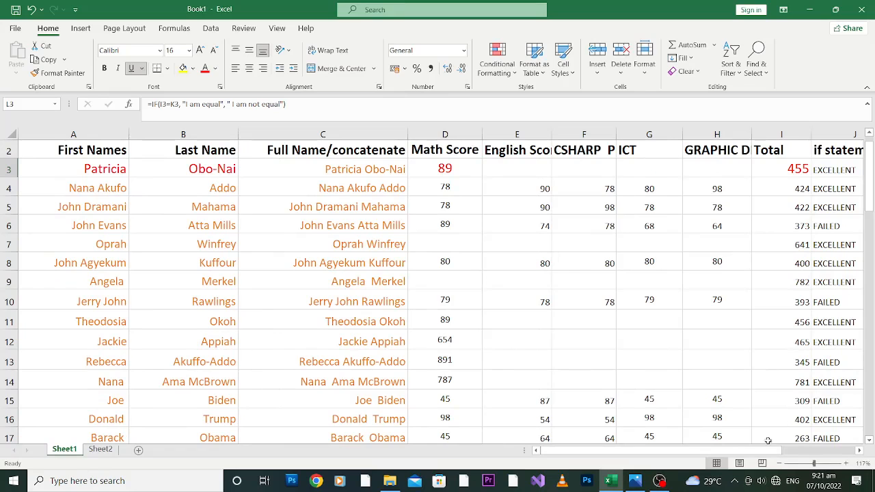
left_click_drag(765, 451, 834, 427)
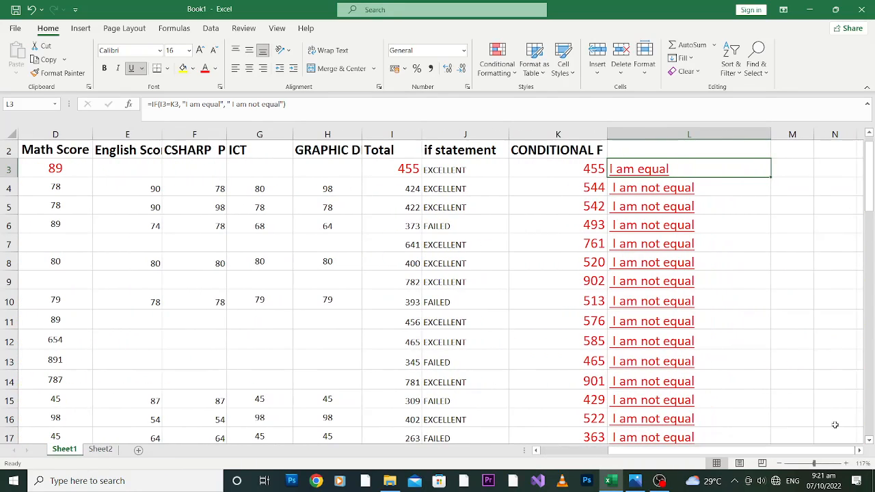
left_click(588, 381)
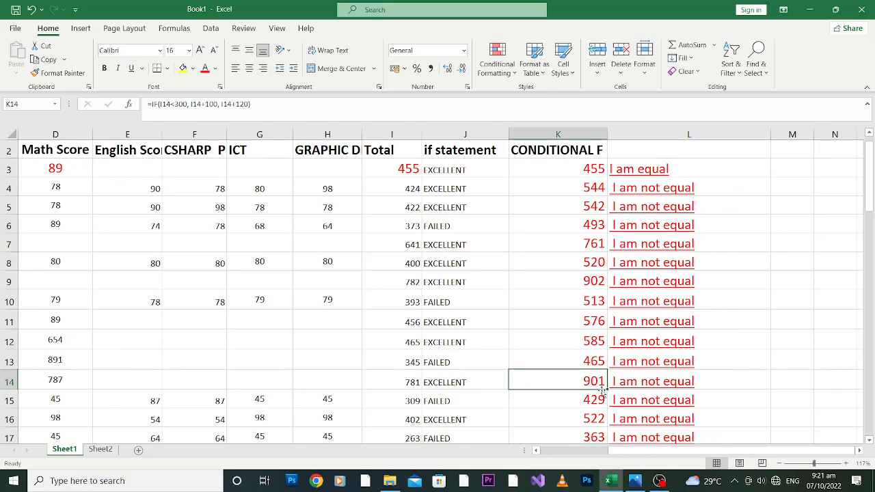
left_click(408, 380)
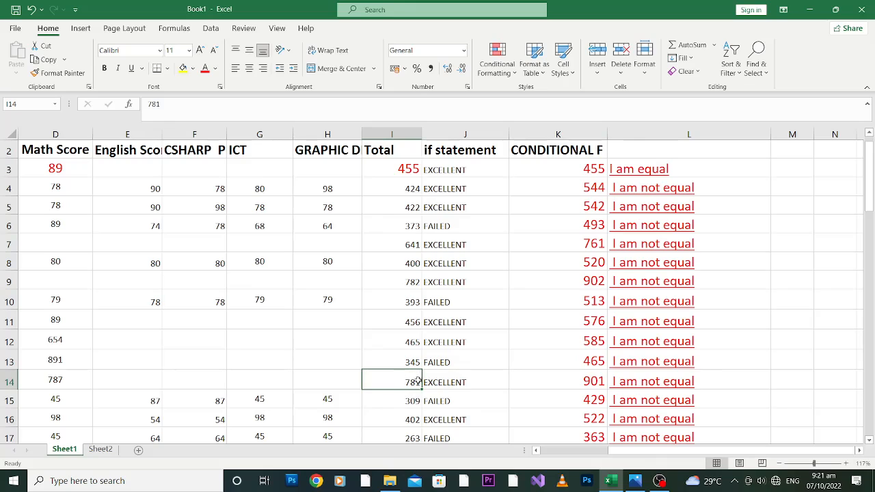
left_click(578, 379)
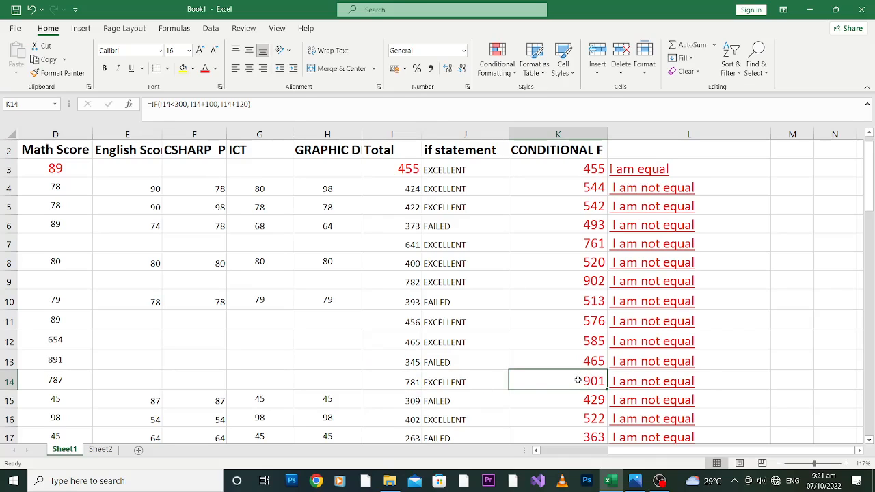
Step: Replace the formula in K14 with the value 781 to match the Total in I14, and check the equality formula in L14
type("781")
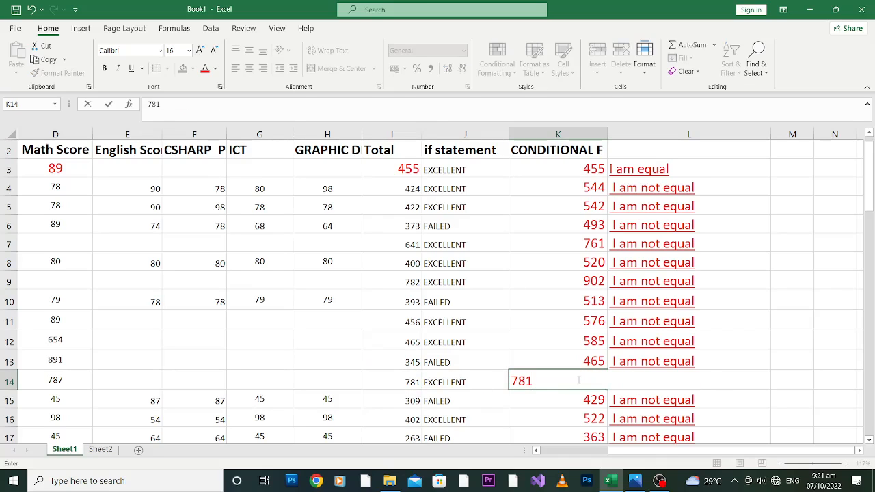
left_click(507, 436)
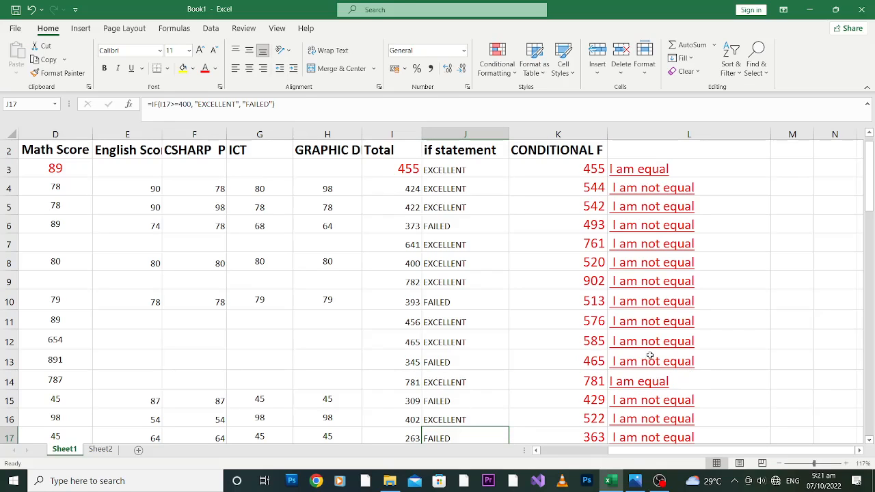
left_click(584, 381)
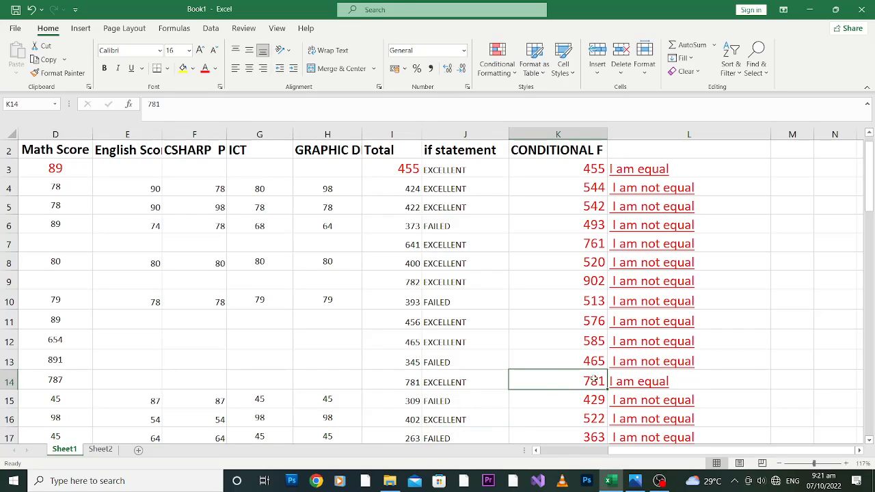
left_click(414, 375)
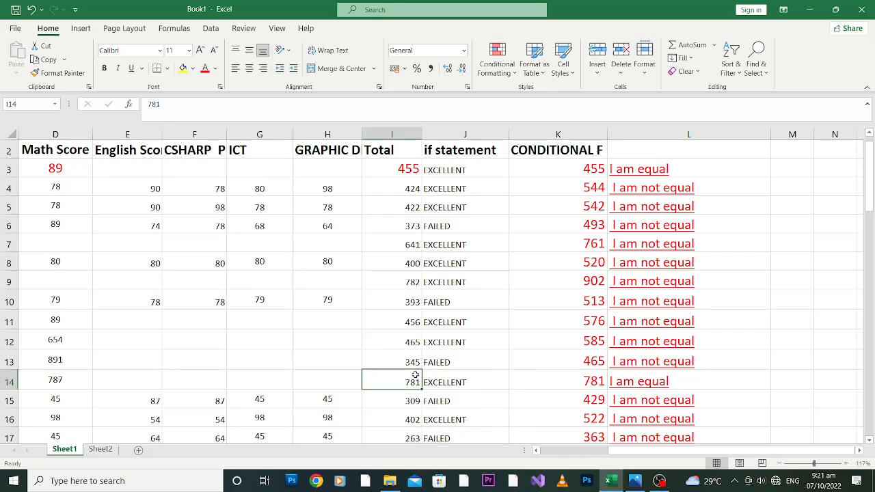
left_click(654, 383)
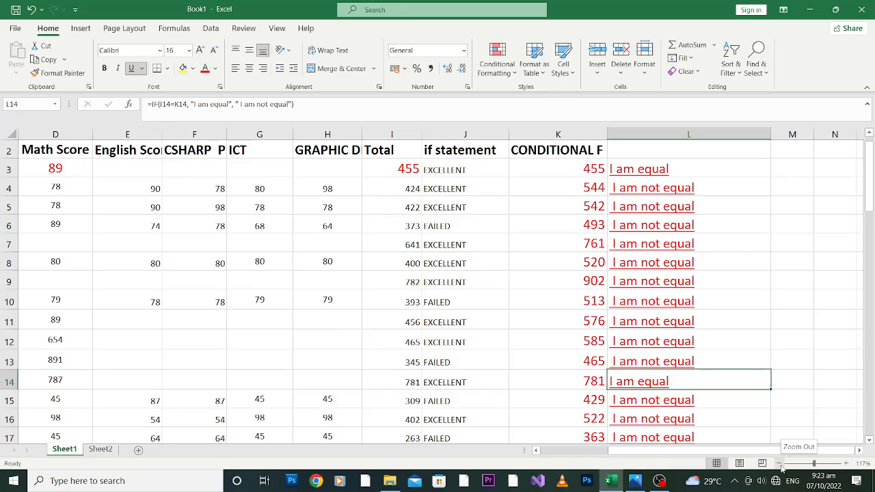
left_click(635, 480)
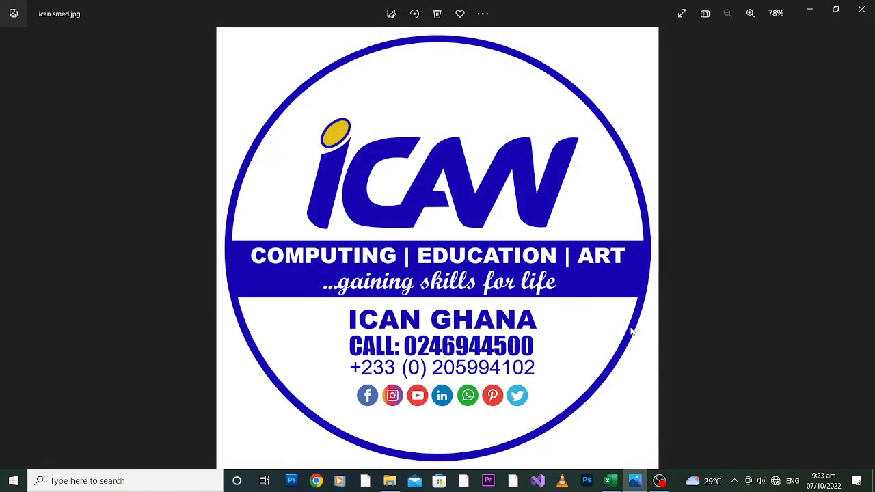
left_click(659, 480)
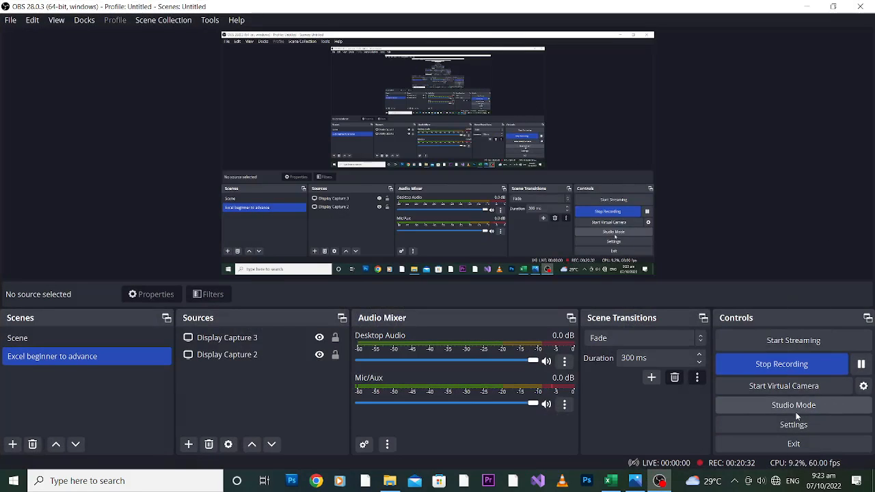